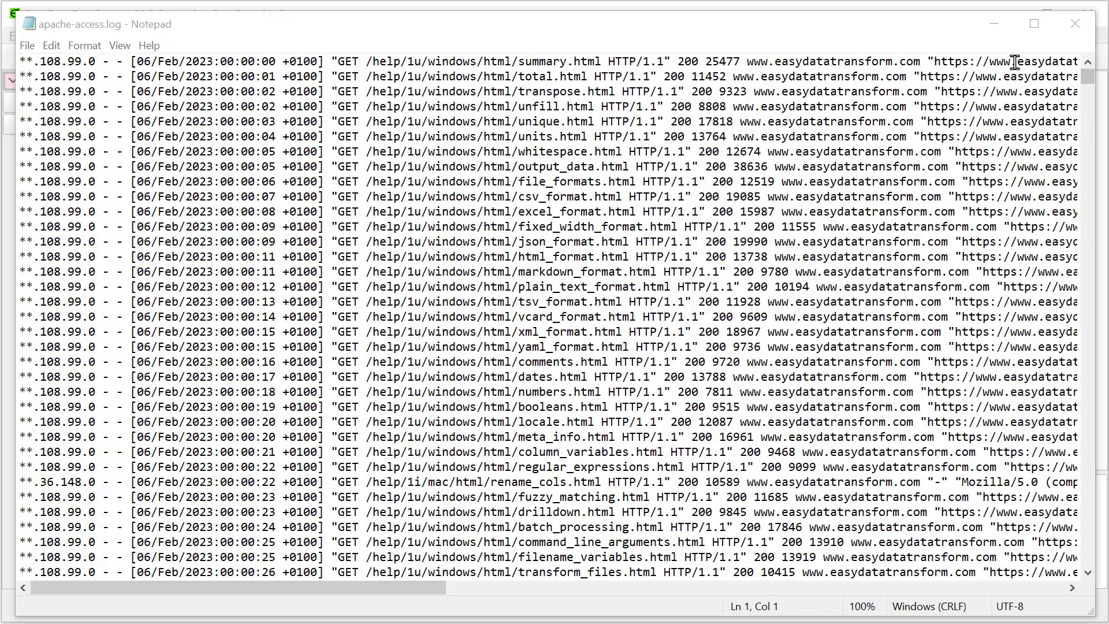
Minimize Notepad and load apache-access.log as a plain-text input of 1 column by 45,179 rows
click(1007, 32)
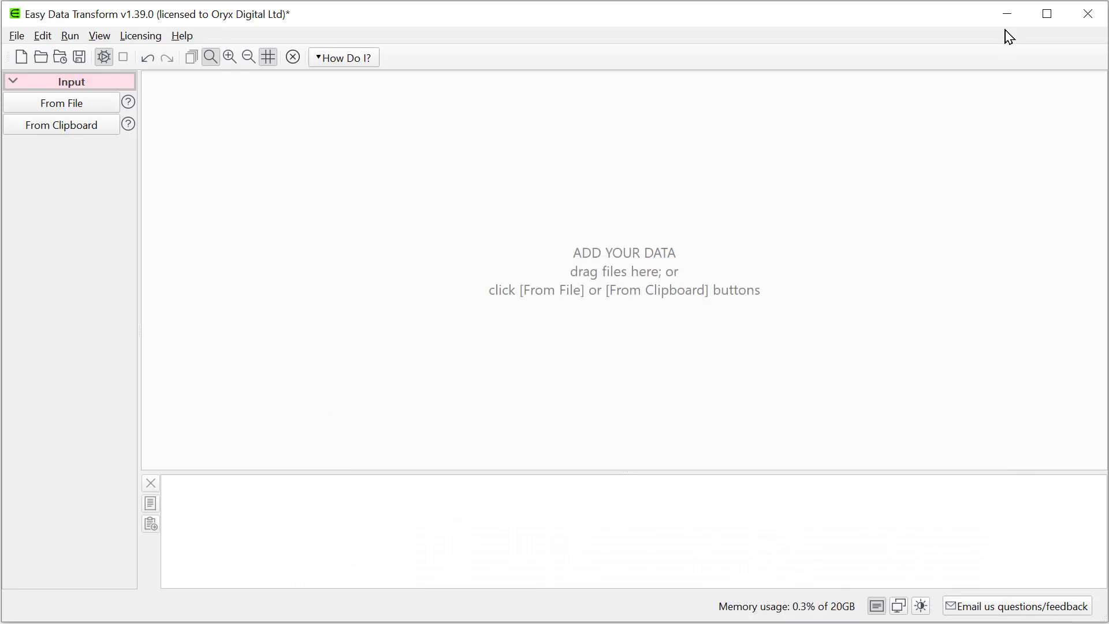
drag(311, 257, 586, 242)
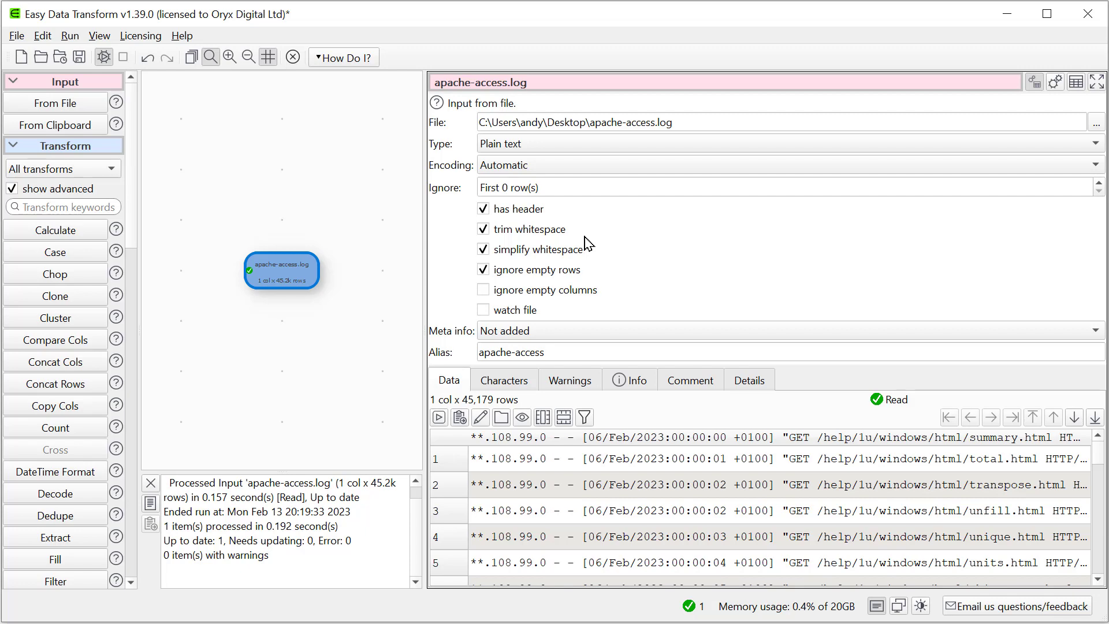
Read apache-access.log as space-delimited text with no header row, producing 12 numbered columns
click(605, 148)
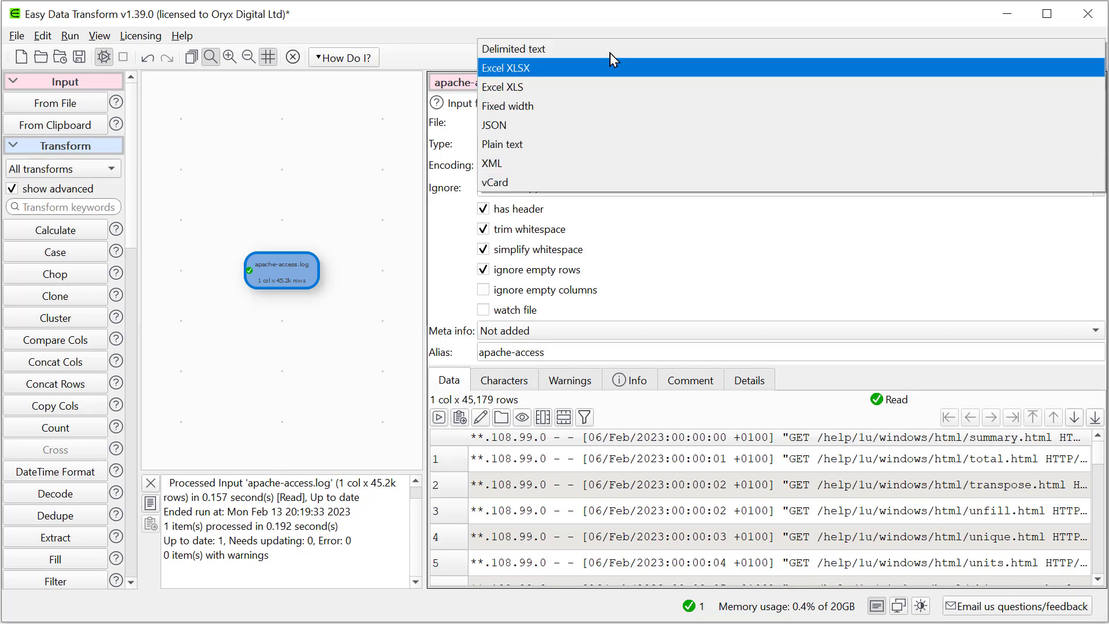
click(612, 50)
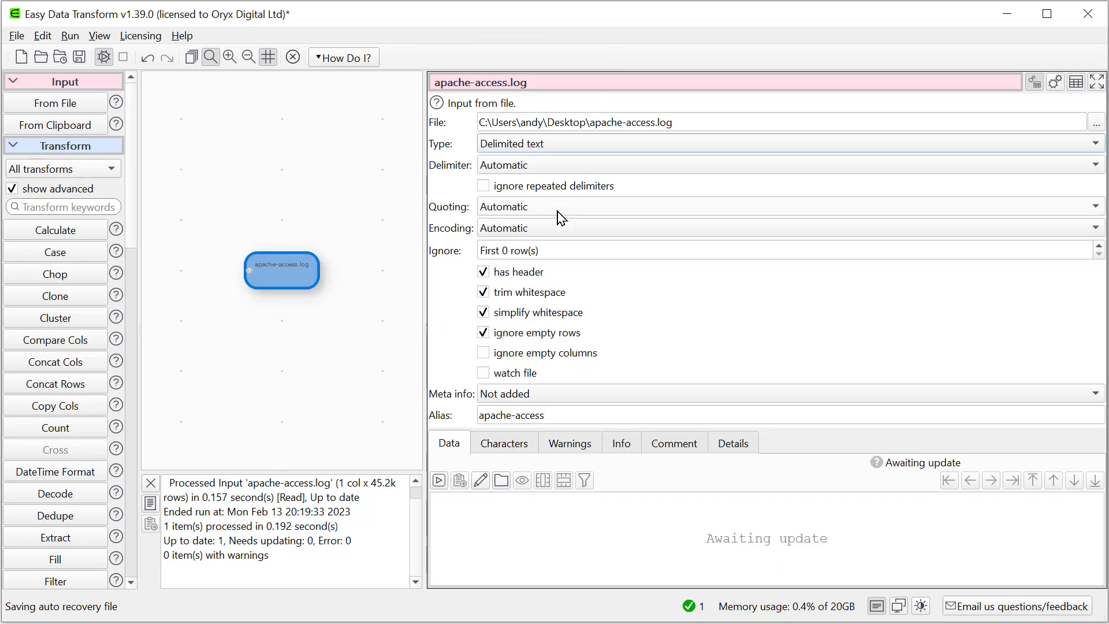
click(579, 164)
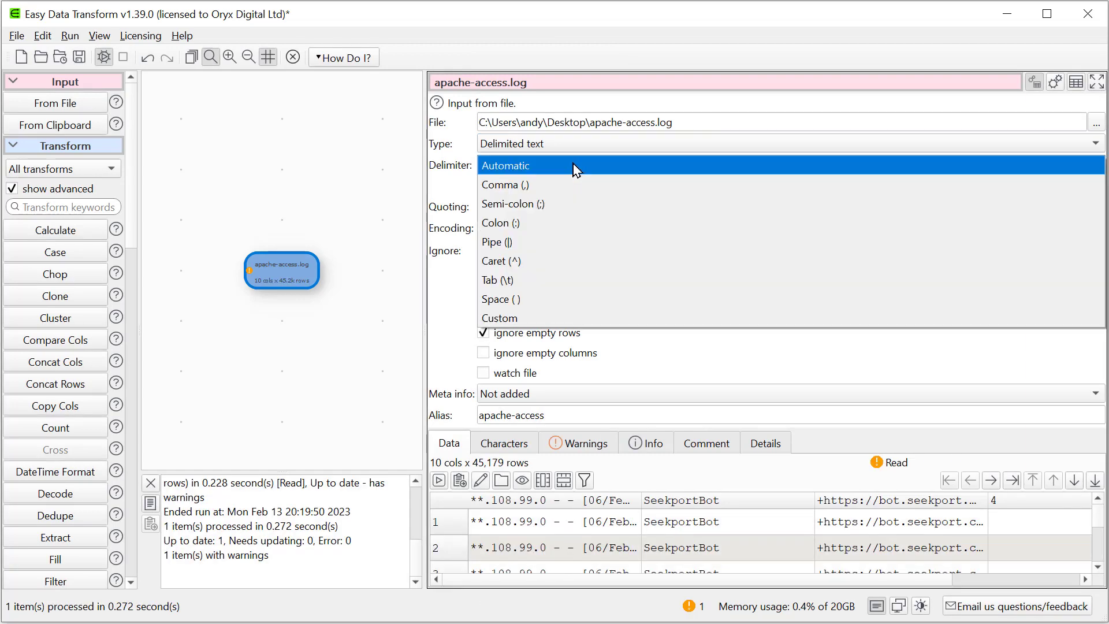
click(562, 305)
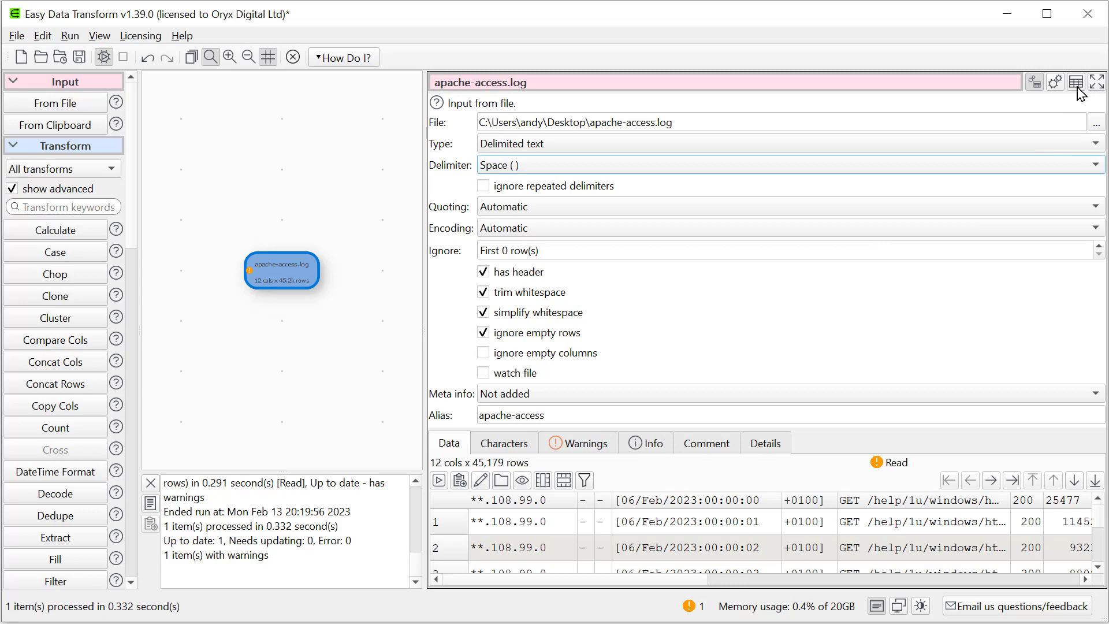
click(1077, 83)
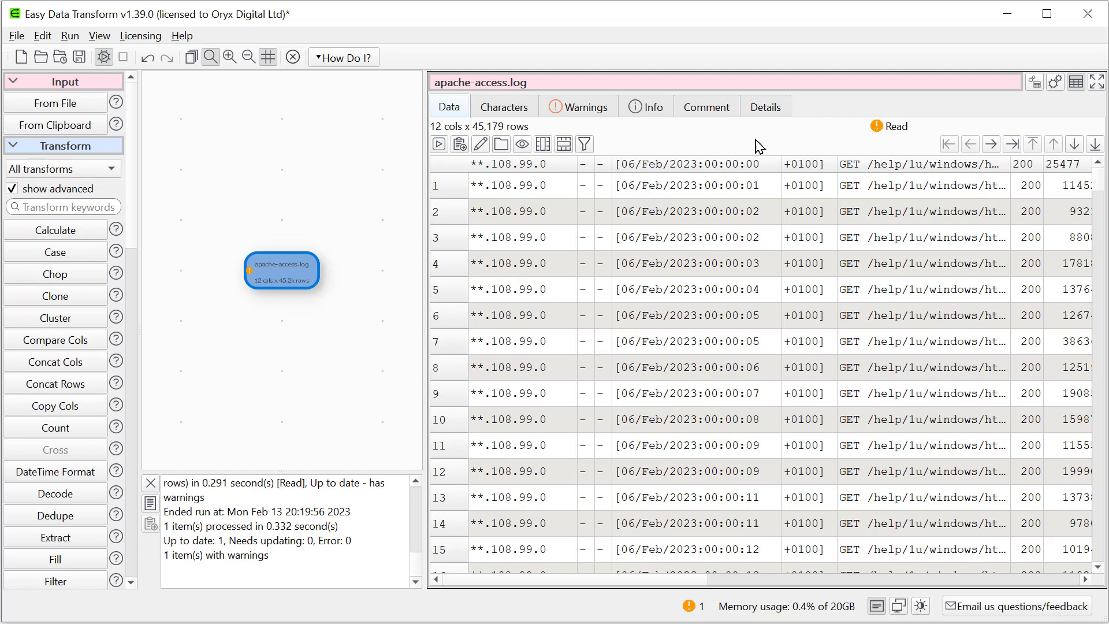
click(1034, 83)
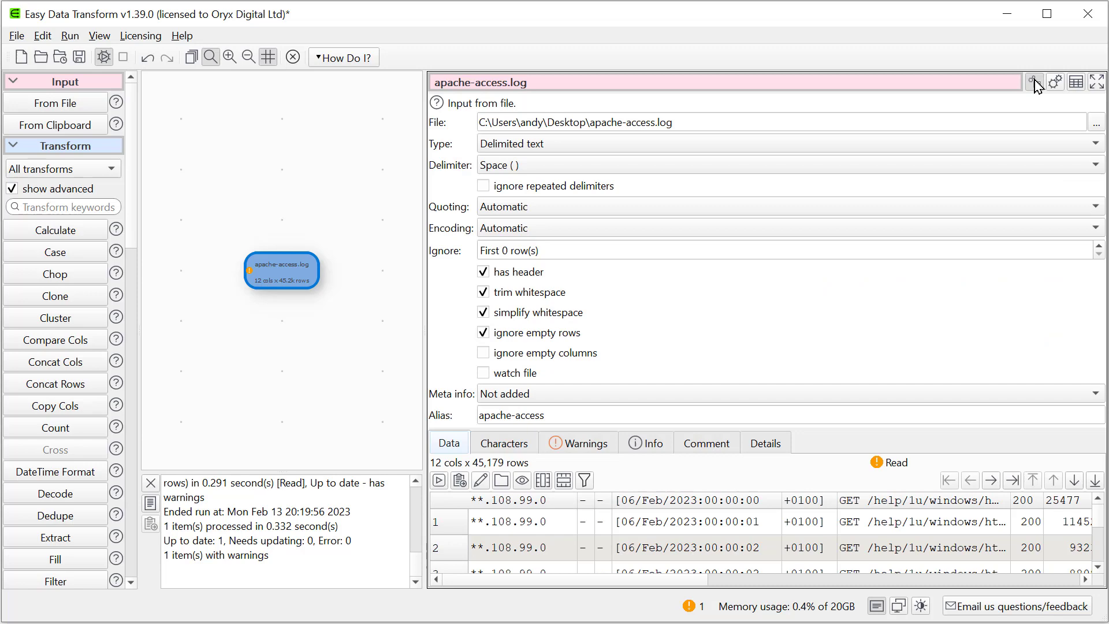
click(483, 272)
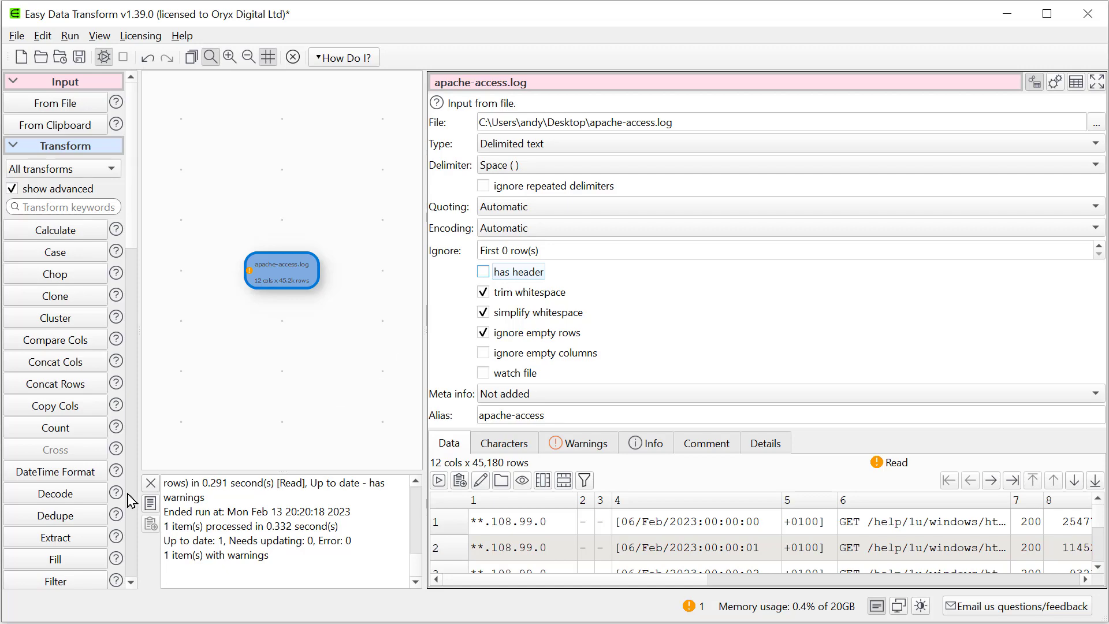
scroll(133, 505, down, 8)
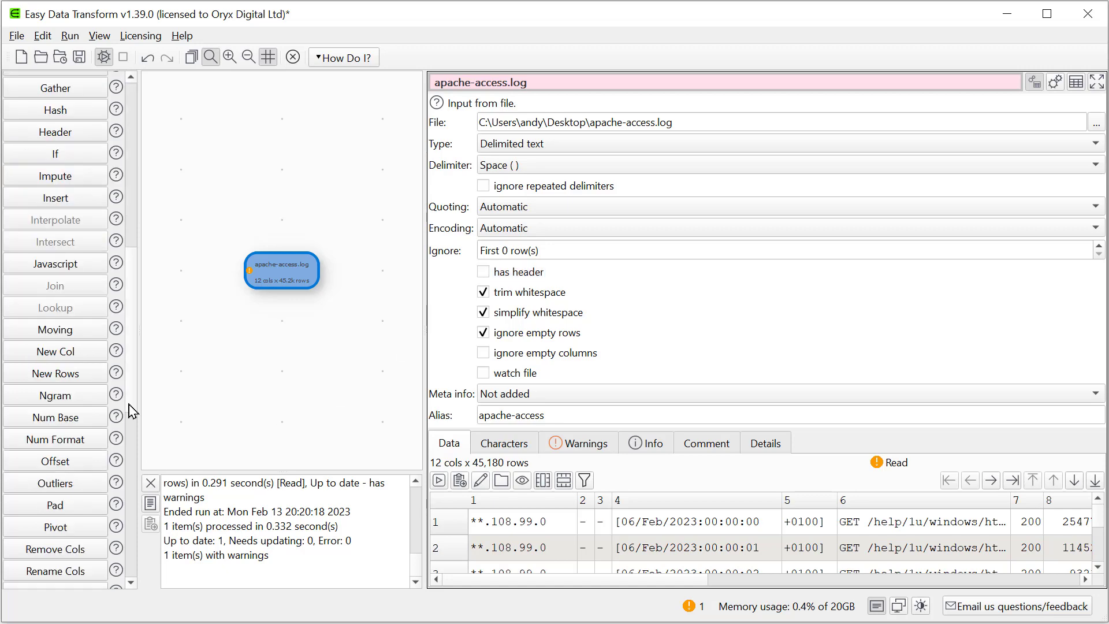
Add a Remove Cols step after the log input that drops columns 2 and 3
click(78, 548)
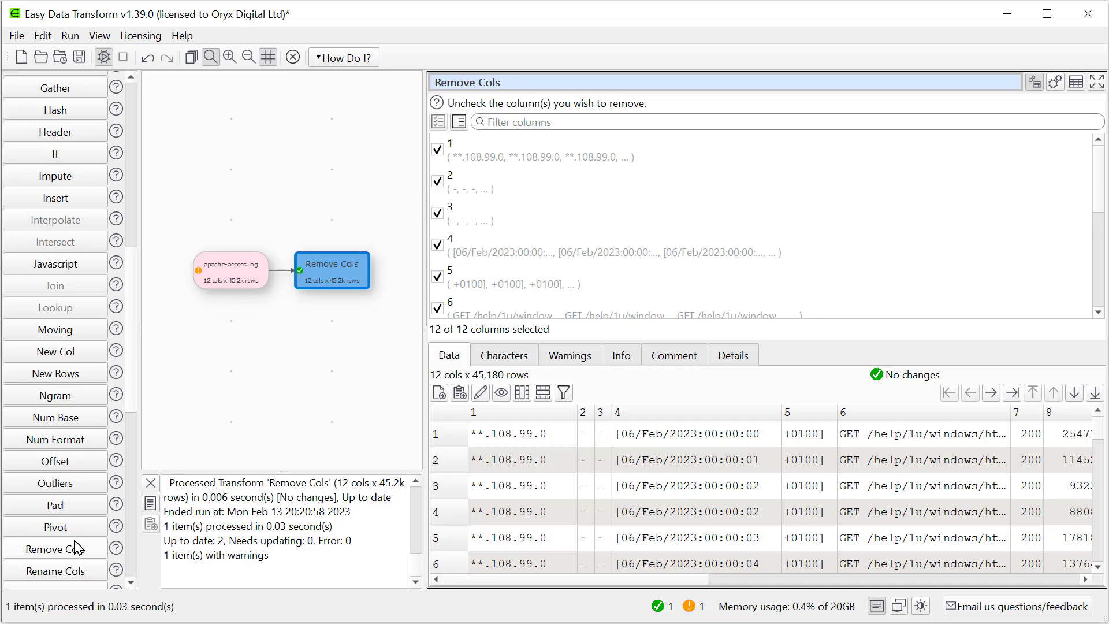
click(438, 182)
click(439, 215)
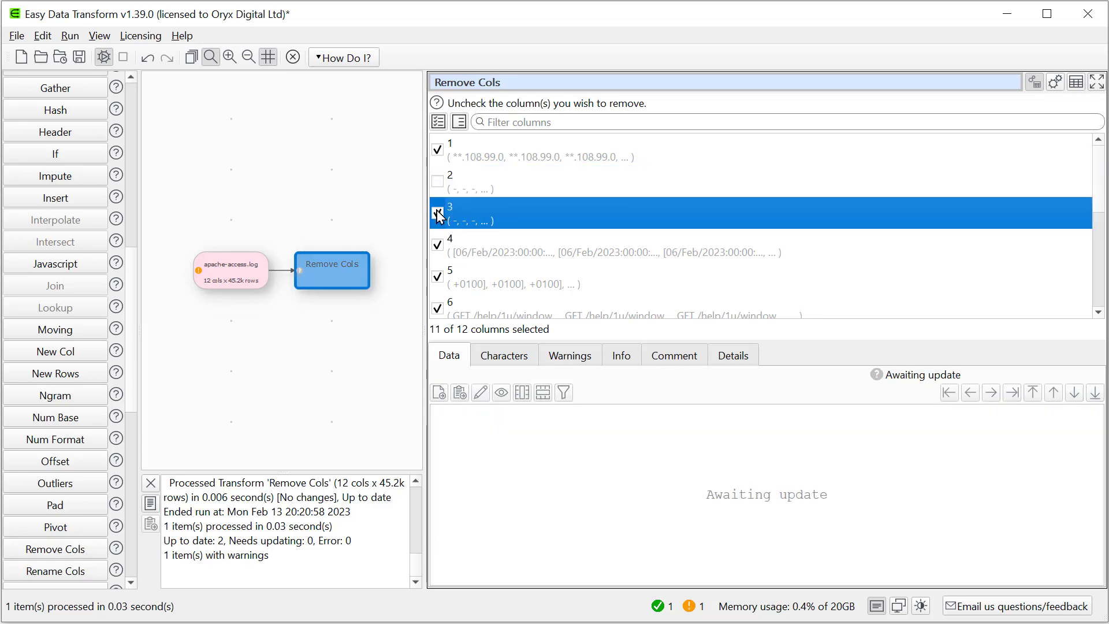
click(438, 214)
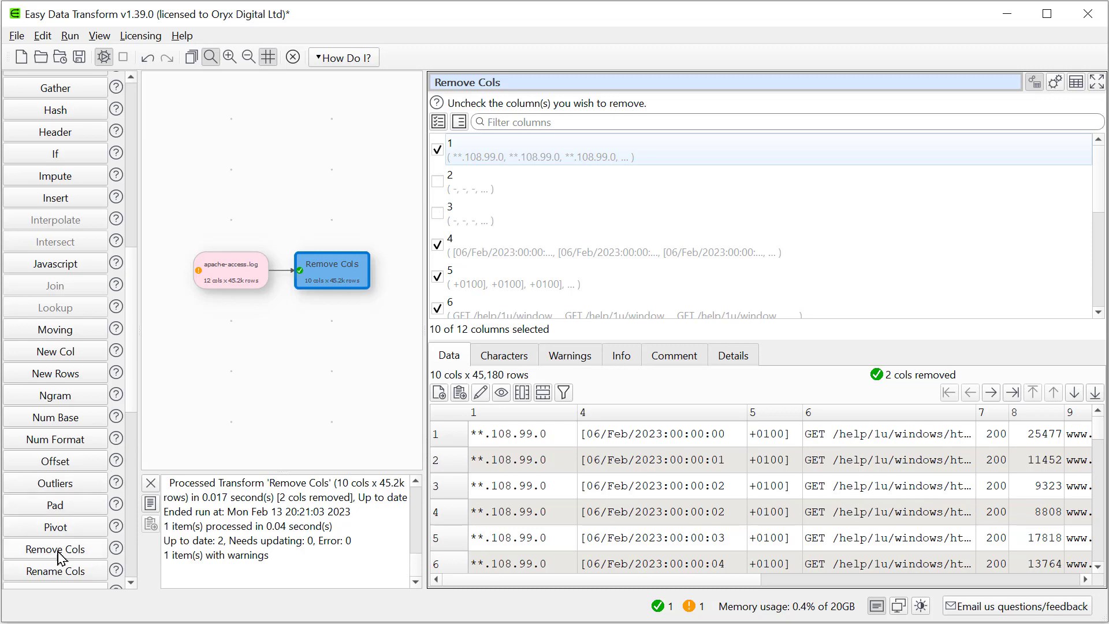
click(55, 572)
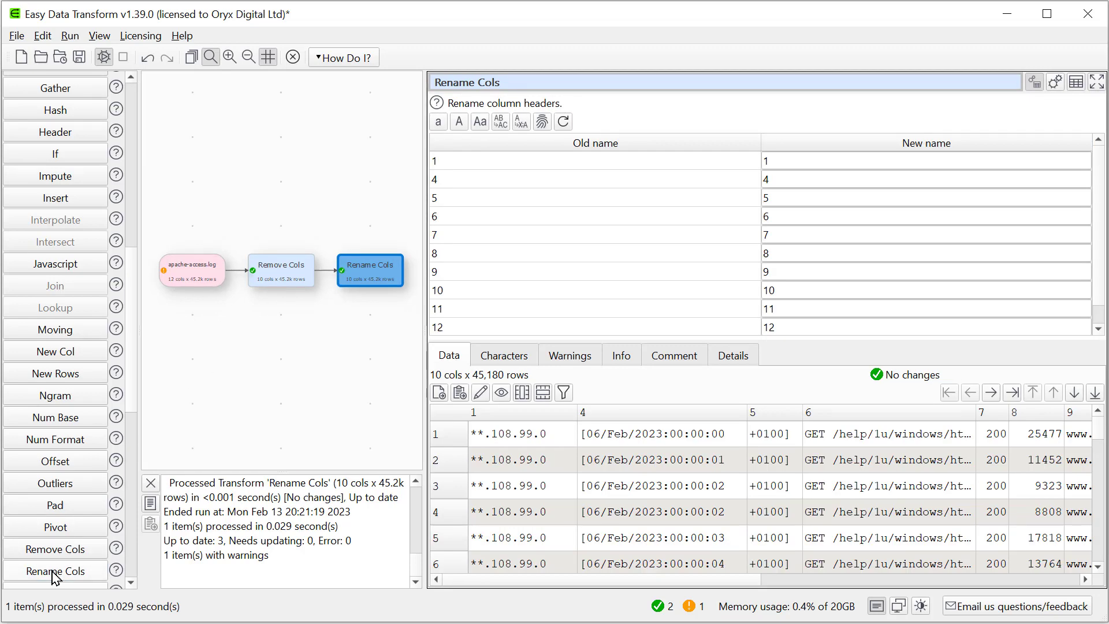
In the Rename Cols step, give column 1 the new name IP
double_click(812, 161)
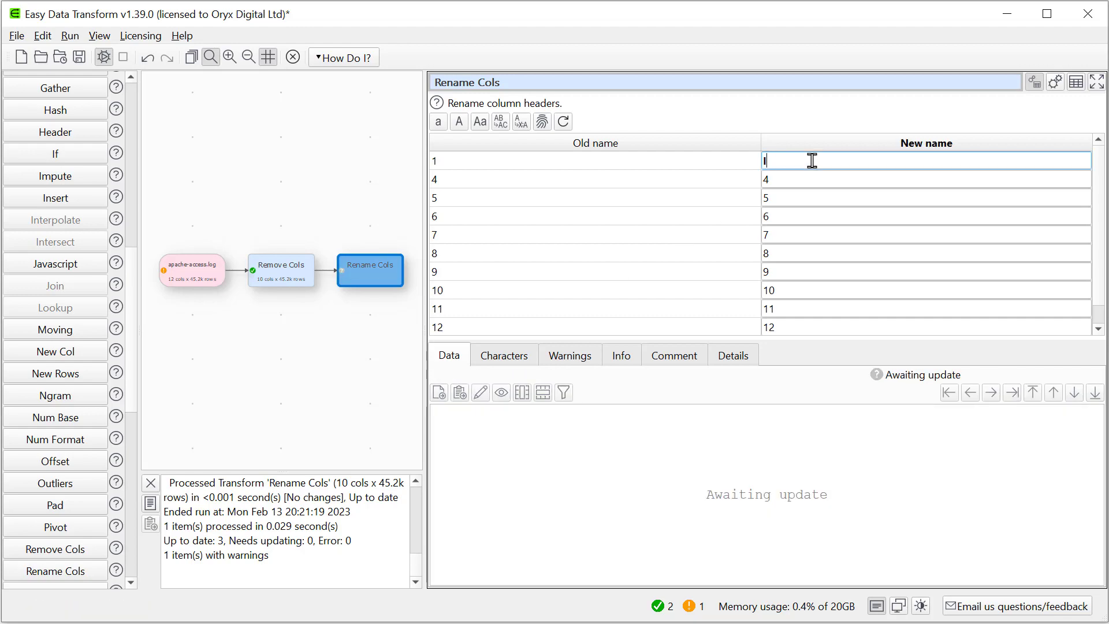
text(IP)
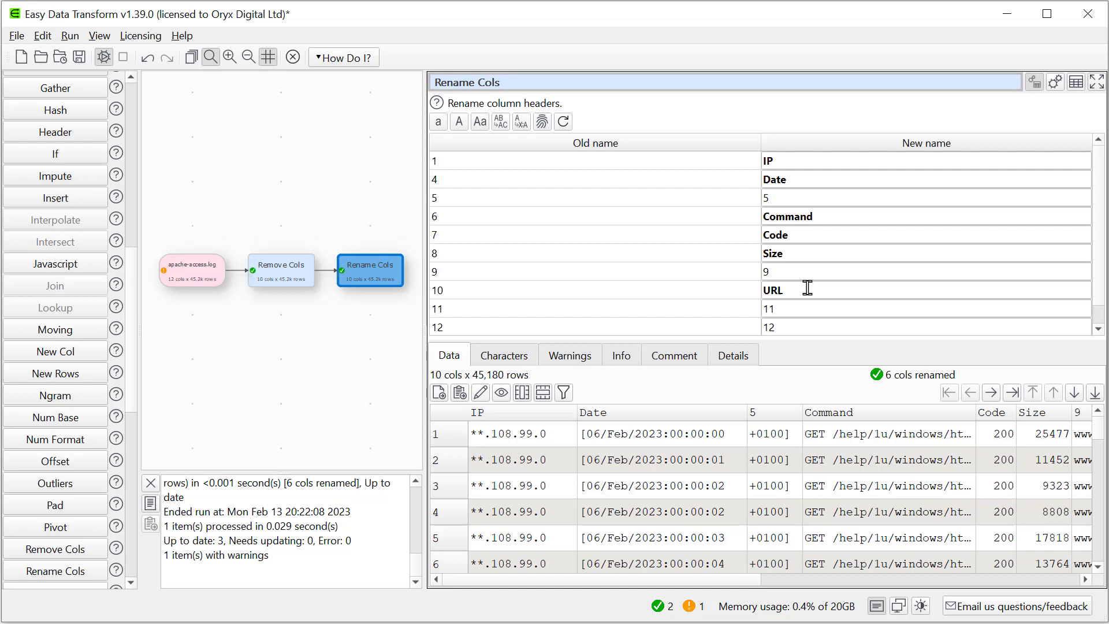
click(132, 527)
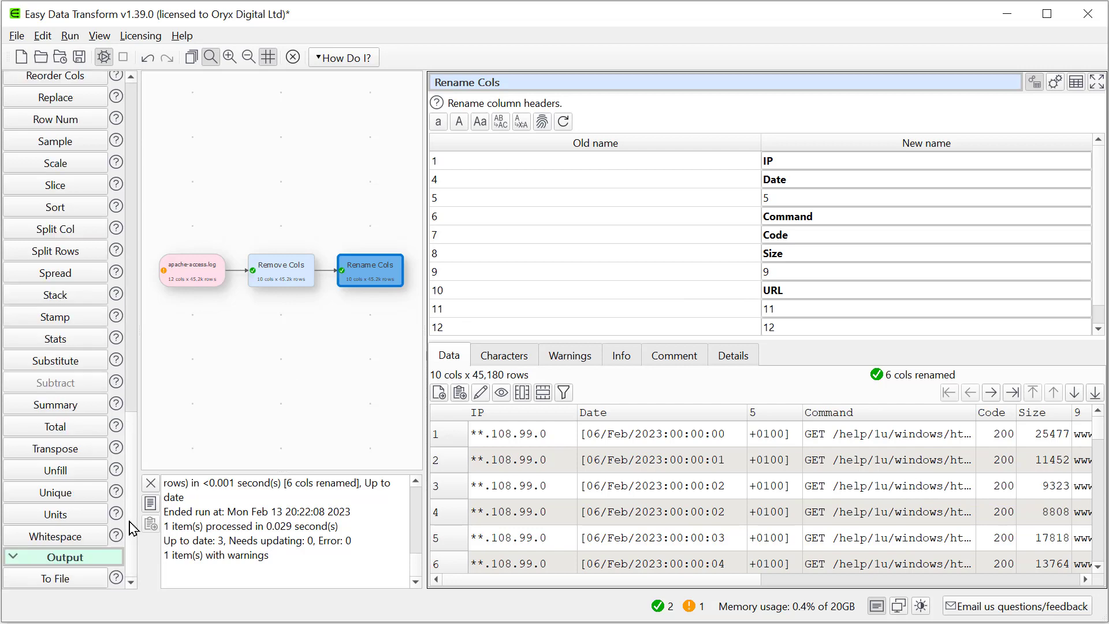
Add a Replace step stripping [ and ] from Date and column 5, then view IP value counts
click(82, 103)
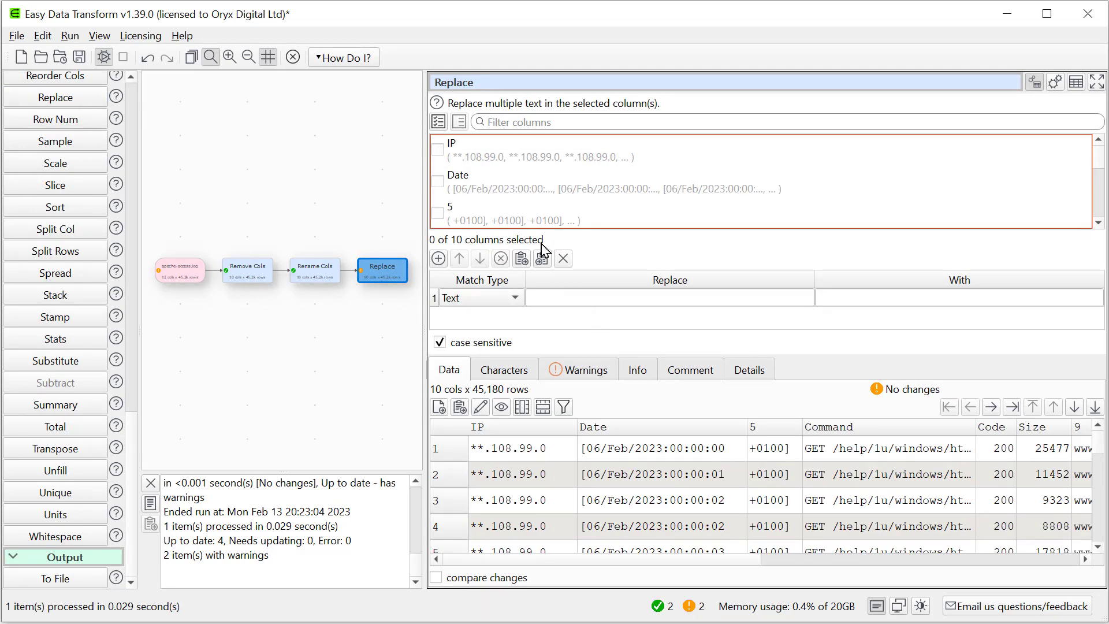
click(439, 182)
click(439, 214)
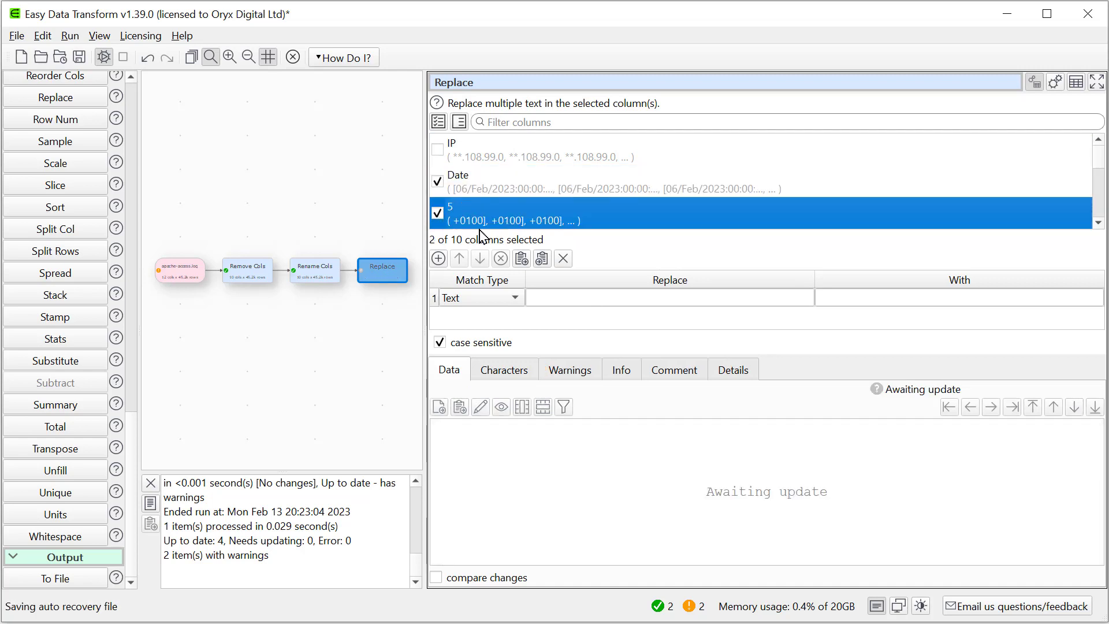
double_click(563, 291)
text([)
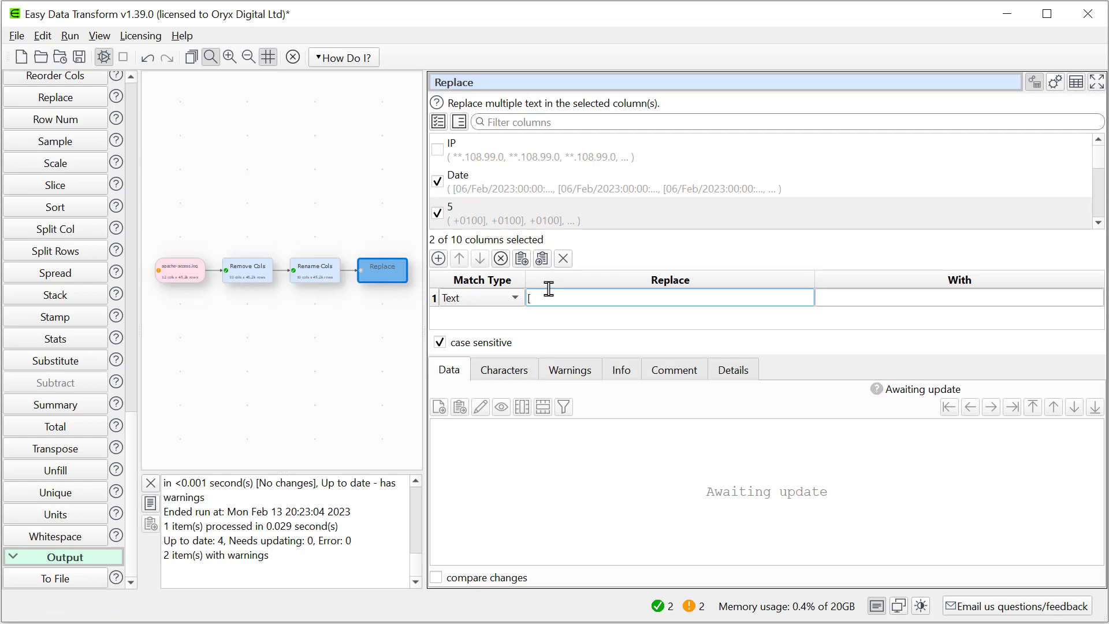
click(439, 258)
double_click(559, 317)
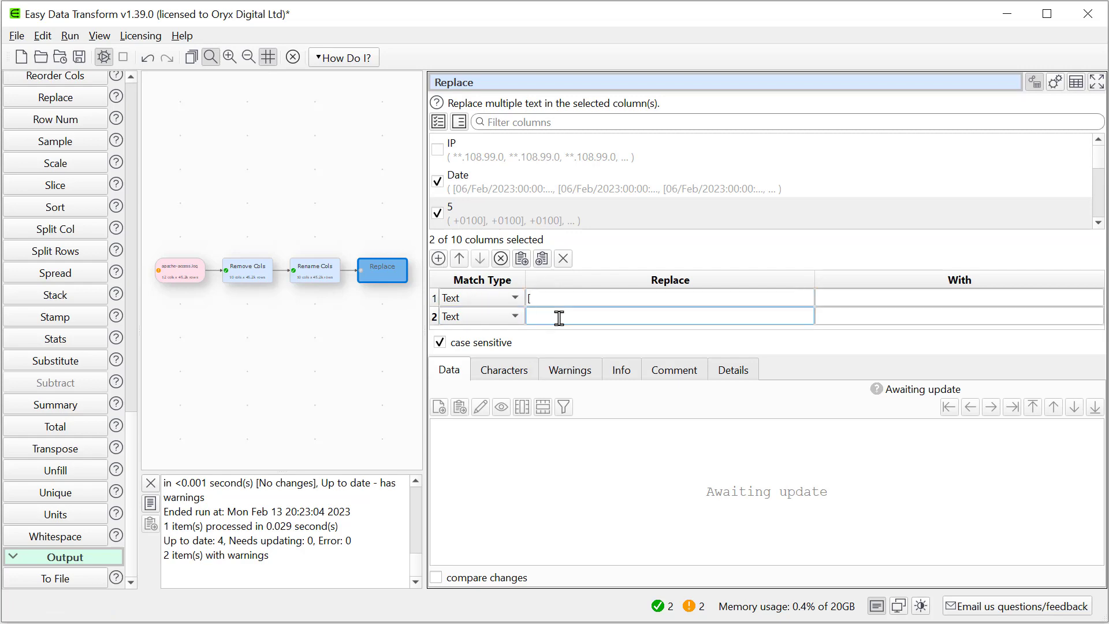
text(])
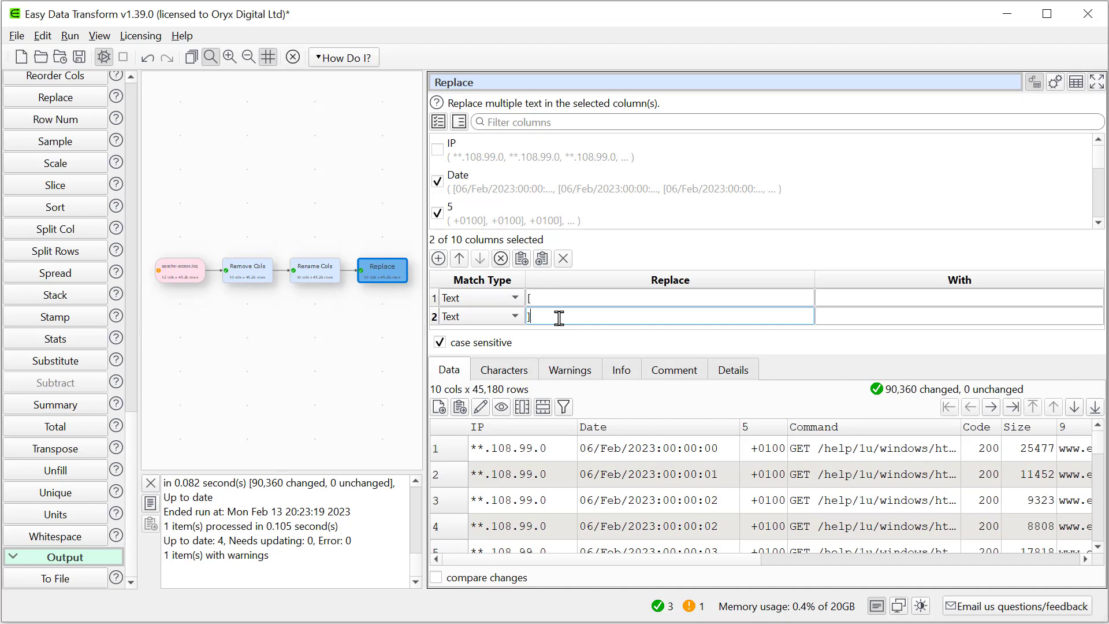
double_click(524, 431)
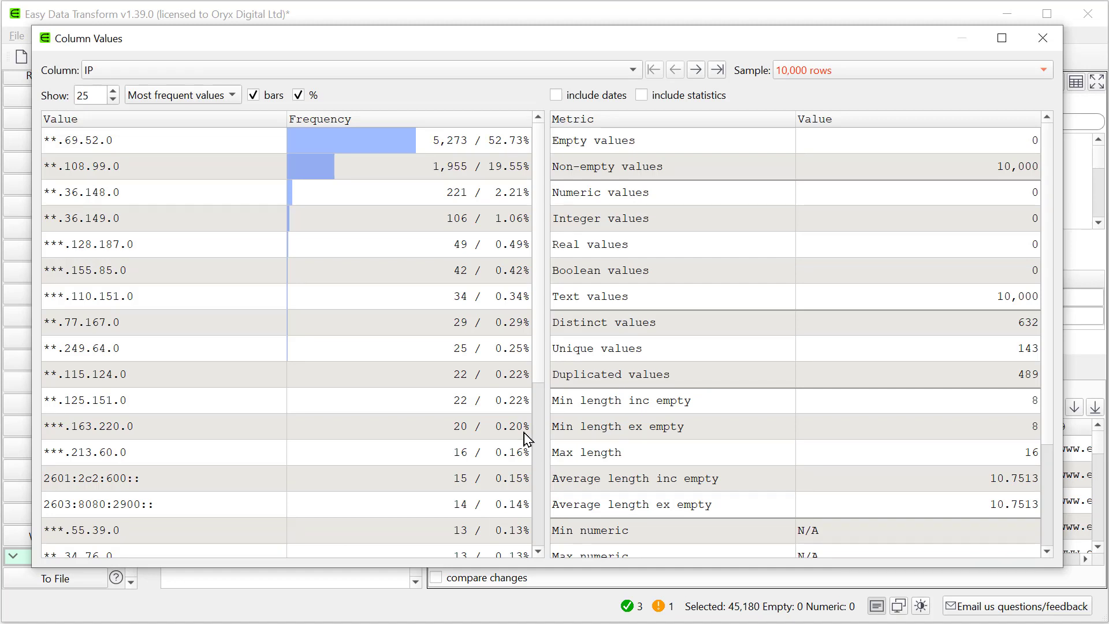
Review value frequencies for Date, 5, Command and Code, then close the value summary
click(697, 69)
click(697, 70)
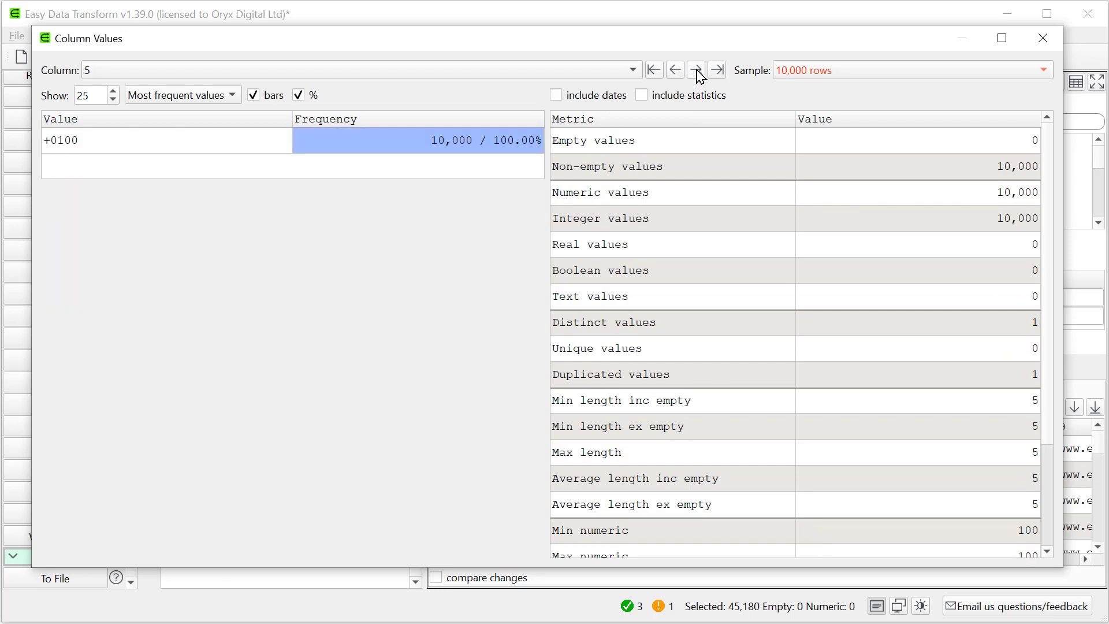
click(697, 70)
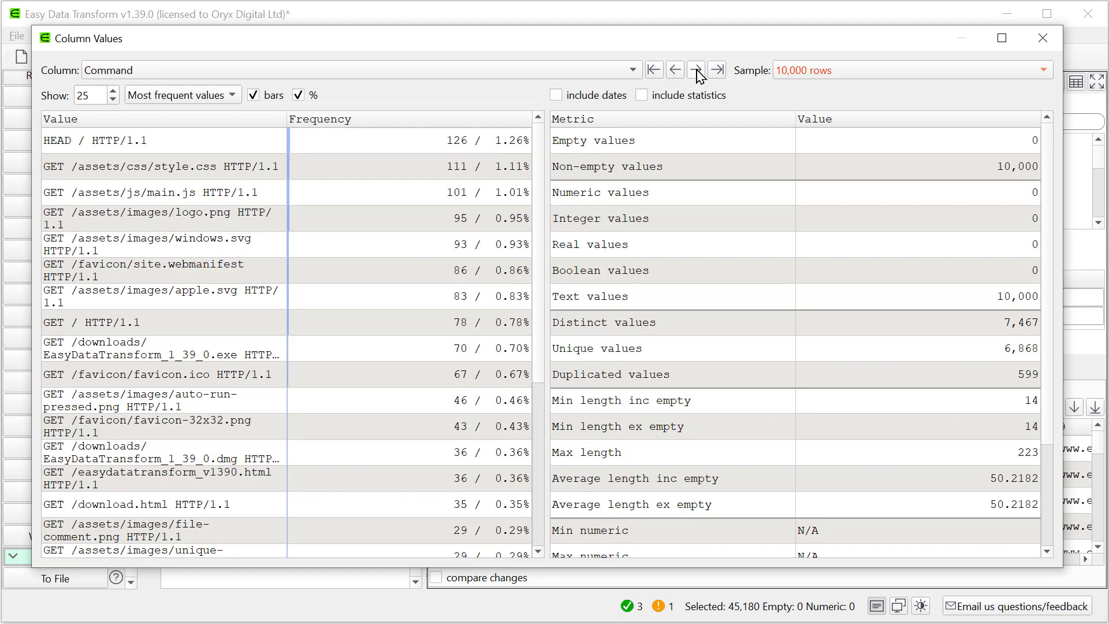
click(697, 70)
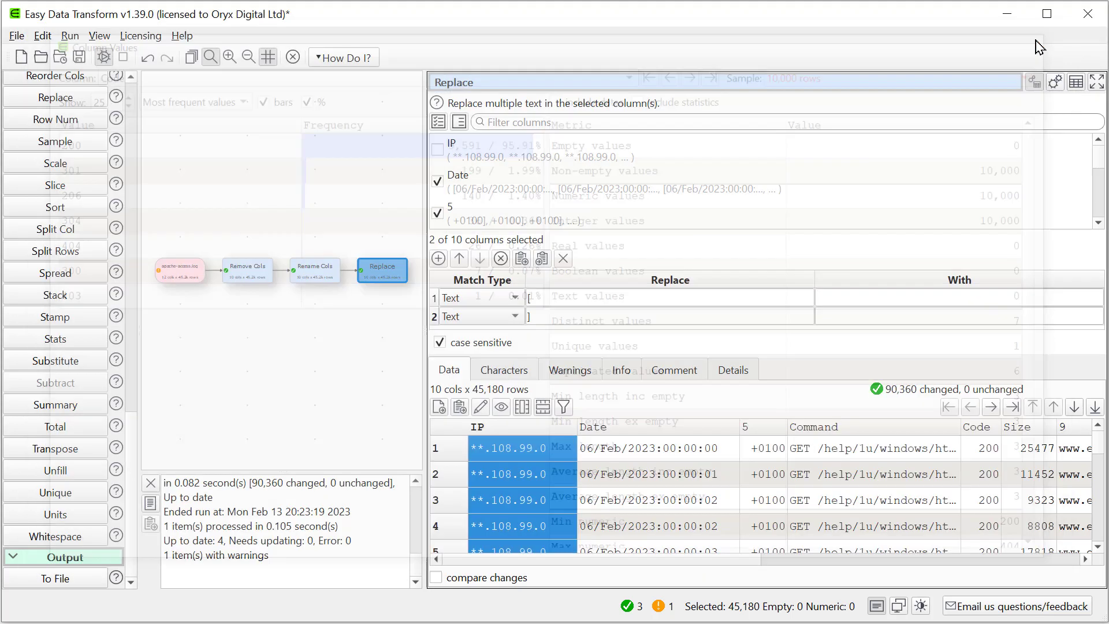
click(1043, 38)
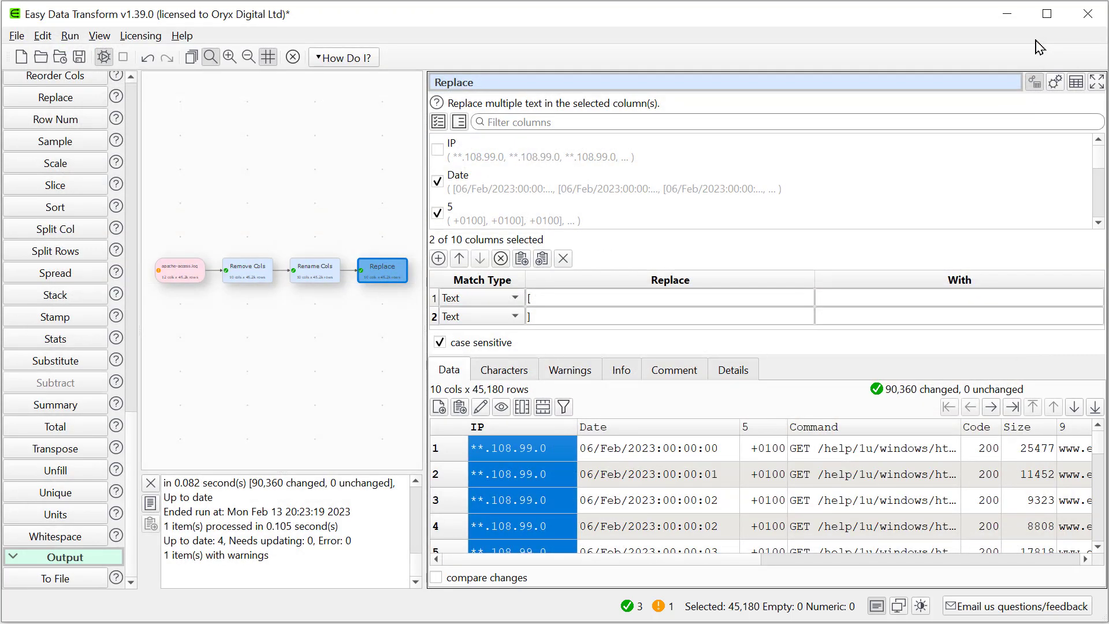
Add a Filter step after Replace keeping only rows where Code = 404, leaving 149 rows
click(132, 151)
click(132, 151)
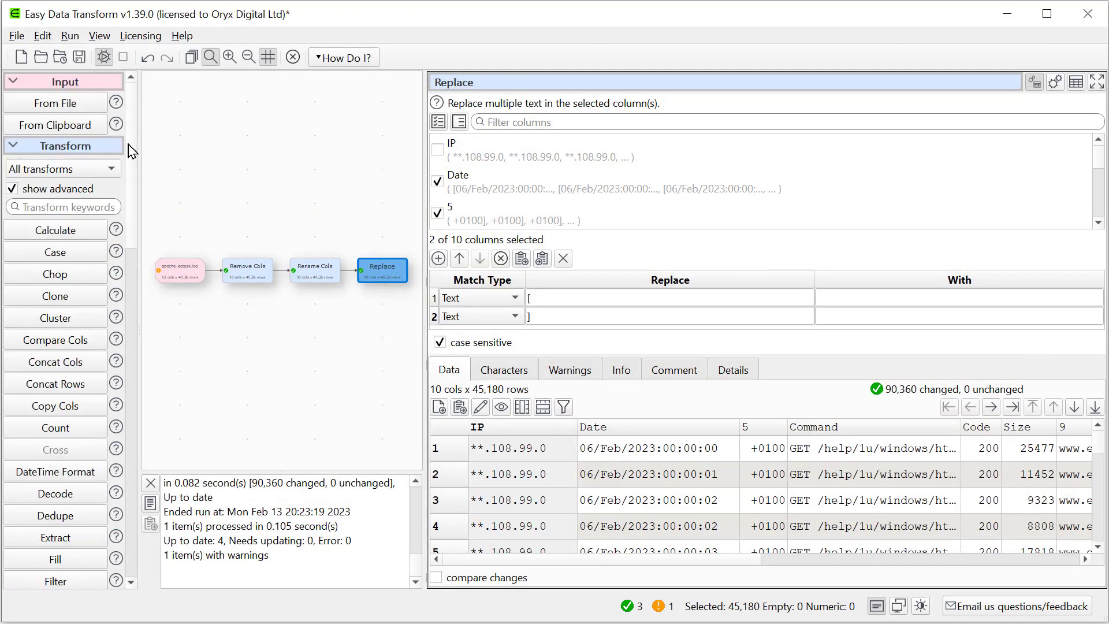
click(68, 585)
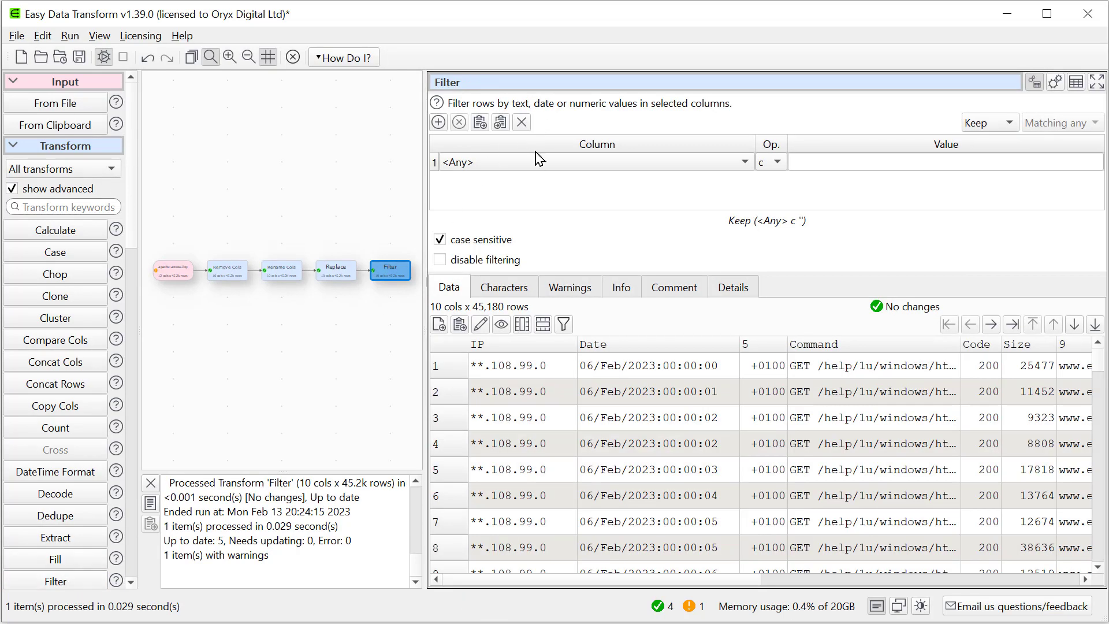
click(536, 175)
click(533, 327)
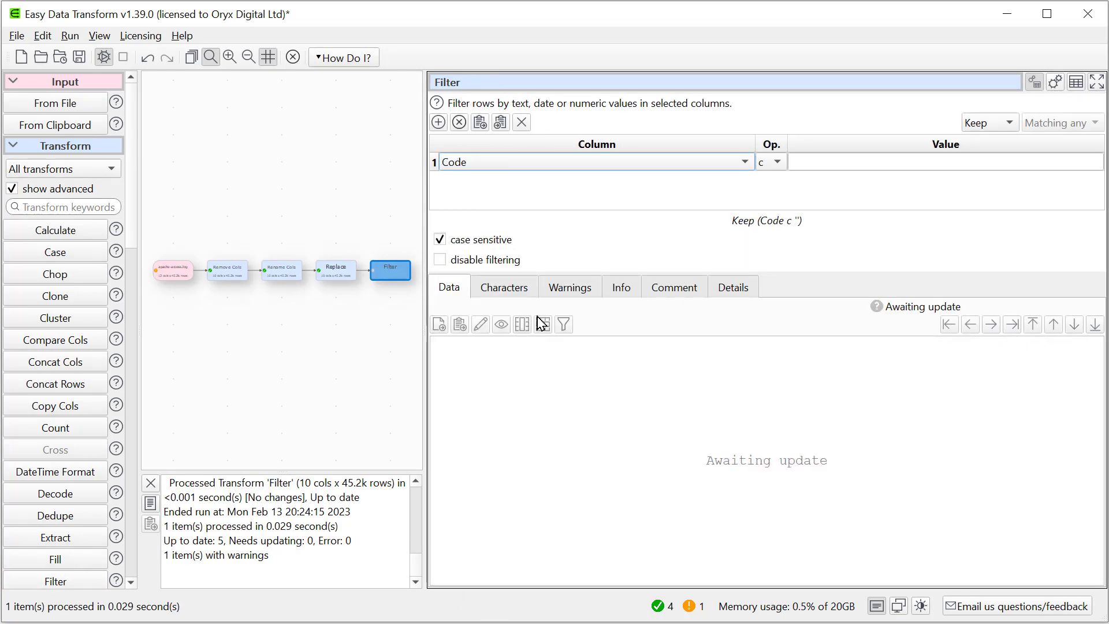
click(830, 161)
text(404)
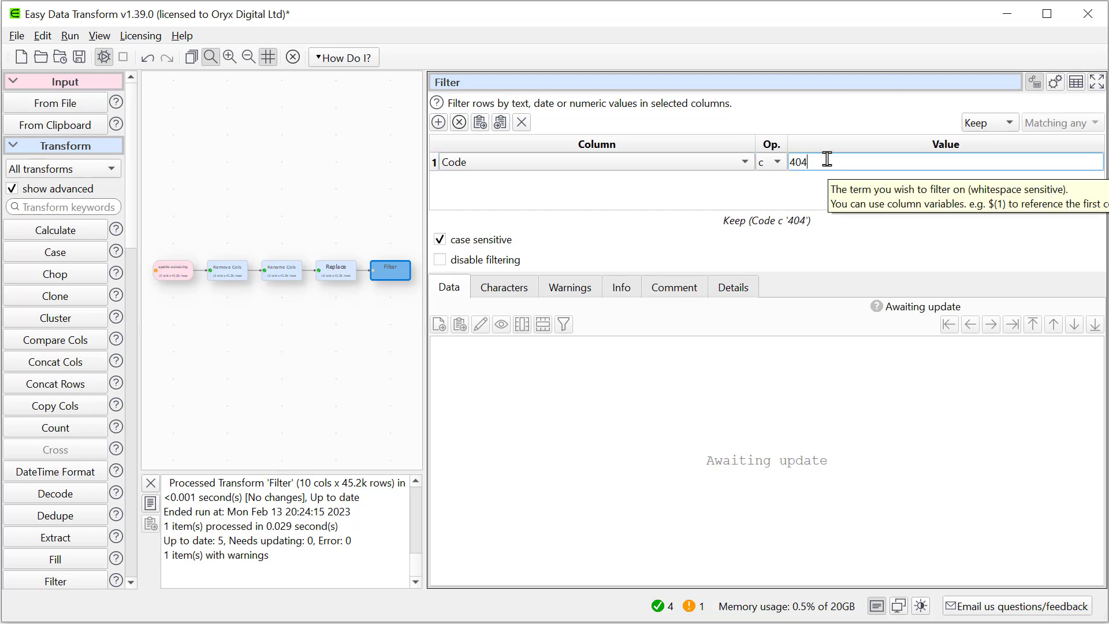
click(764, 162)
click(766, 180)
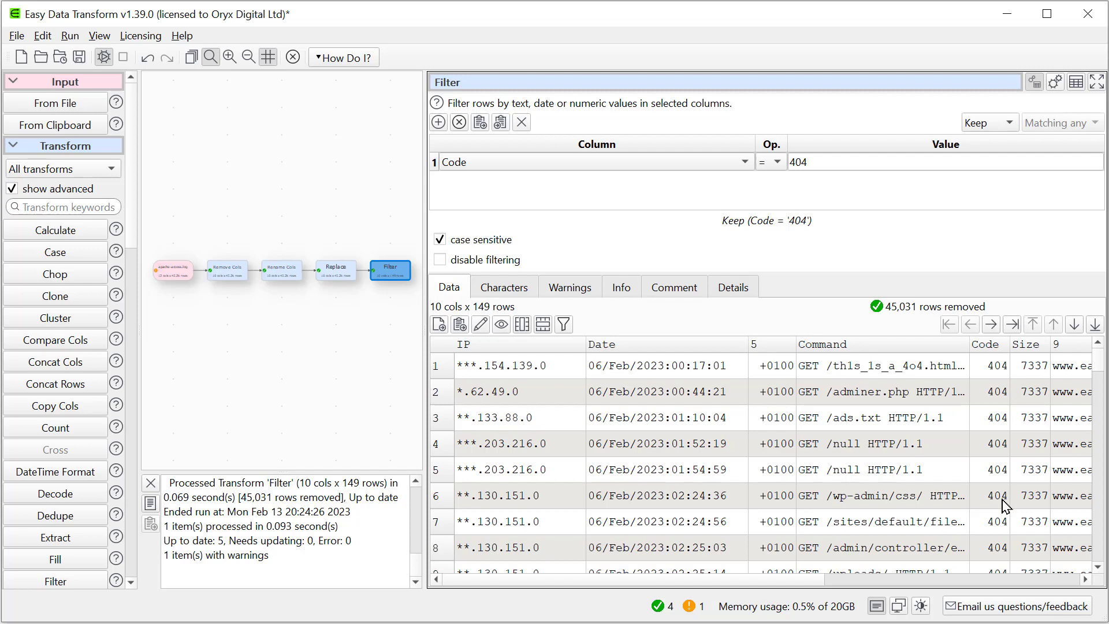
Add a To File output writing the 149 filtered rows to 404.csv on the Desktop
click(134, 552)
click(134, 552)
click(74, 581)
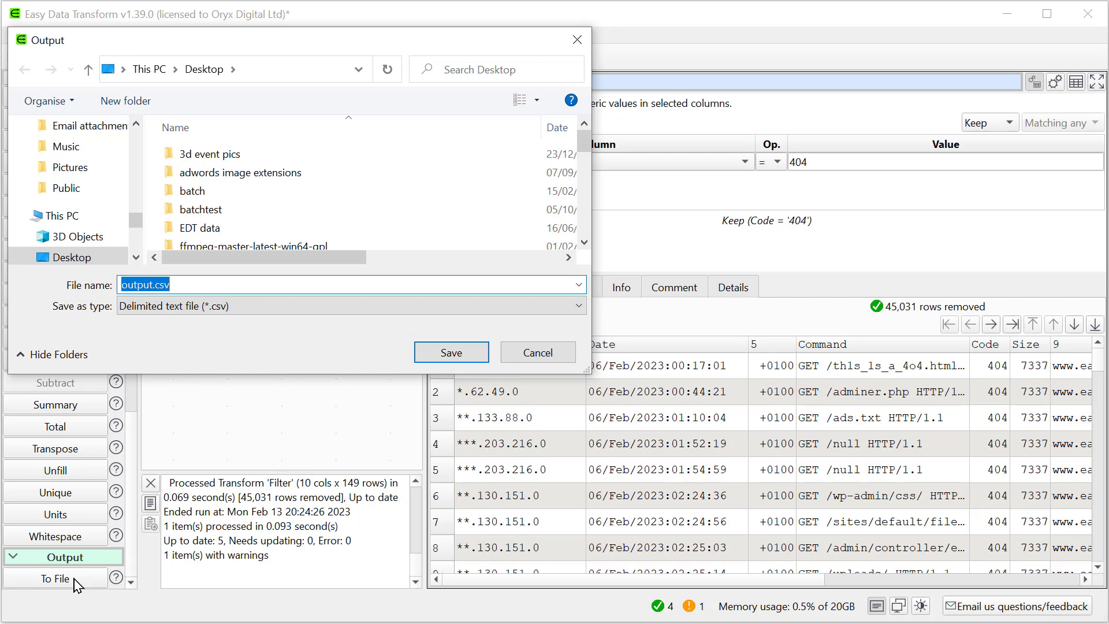
text(404)
key(Return)
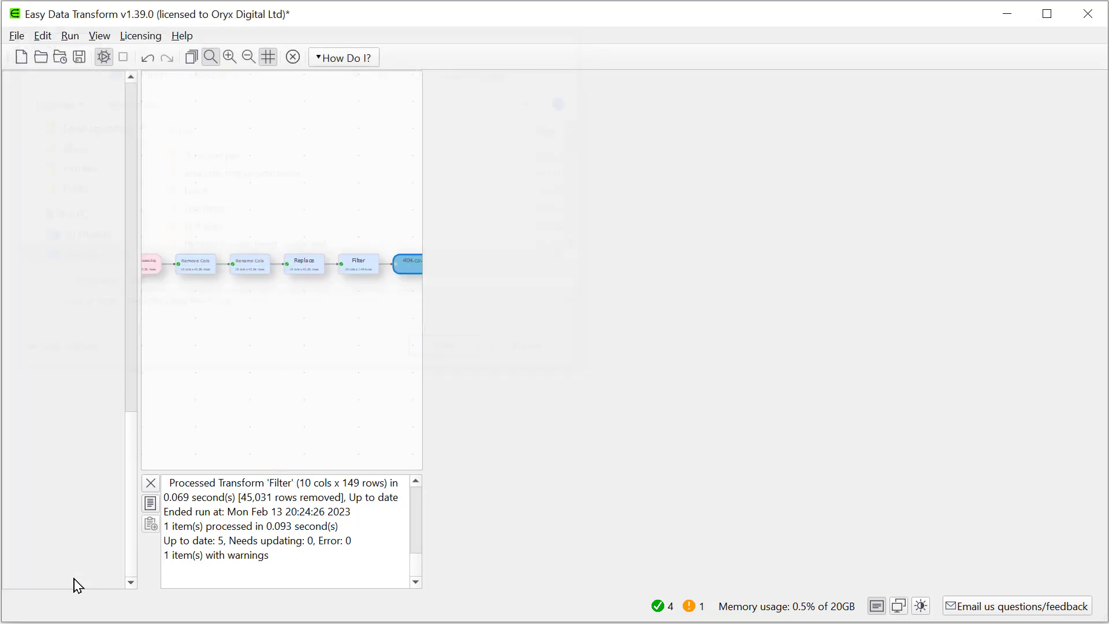
From the Replace step's IP value summary, copy the second most frequent IP address
click(310, 279)
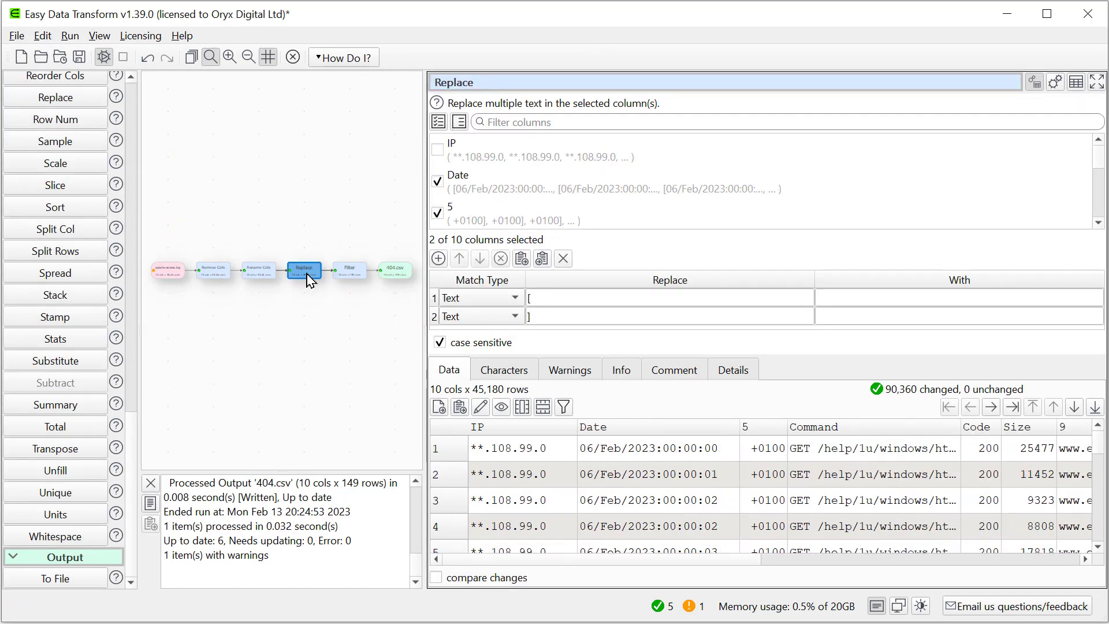
click(512, 432)
double_click(516, 436)
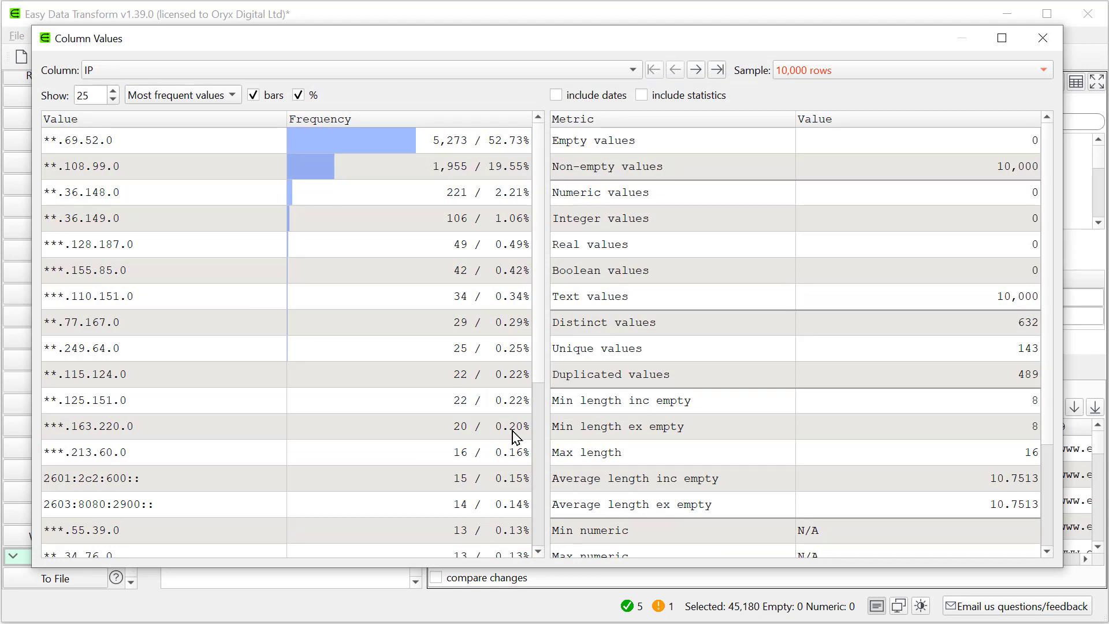
right_click(95, 171)
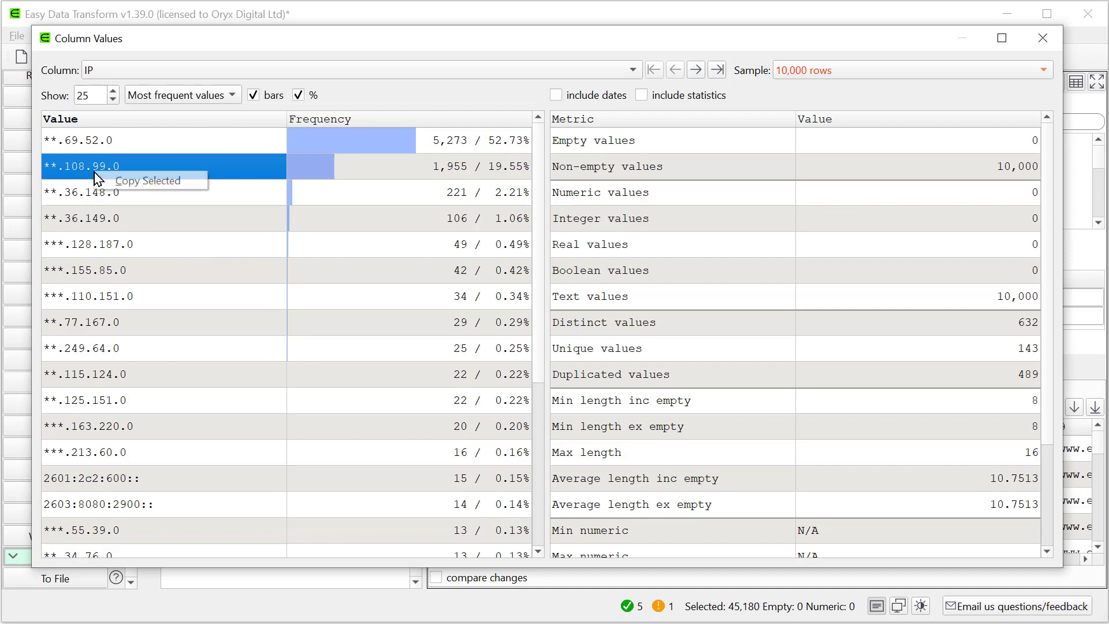
click(133, 181)
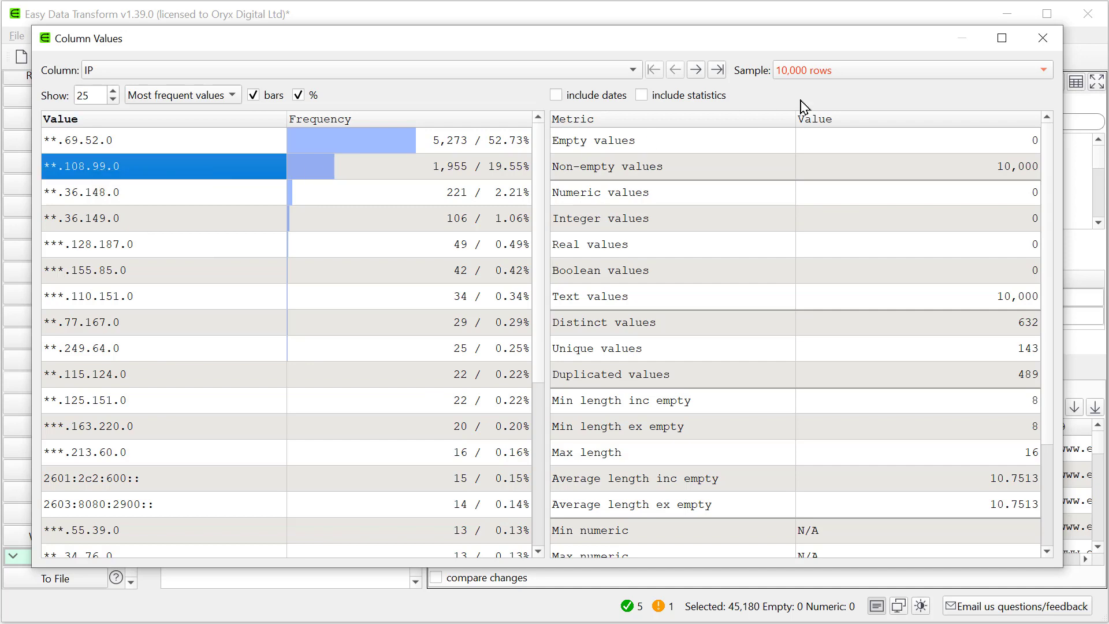
click(1043, 37)
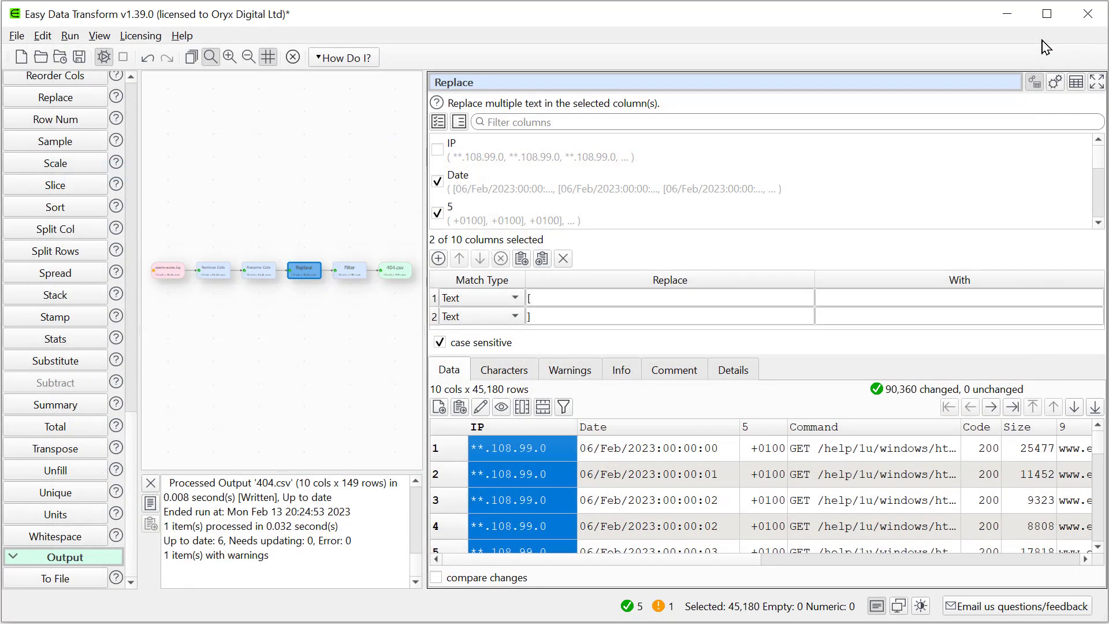
Filter the Replace step's table by row data using the pasted IP, showing only the table
click(564, 409)
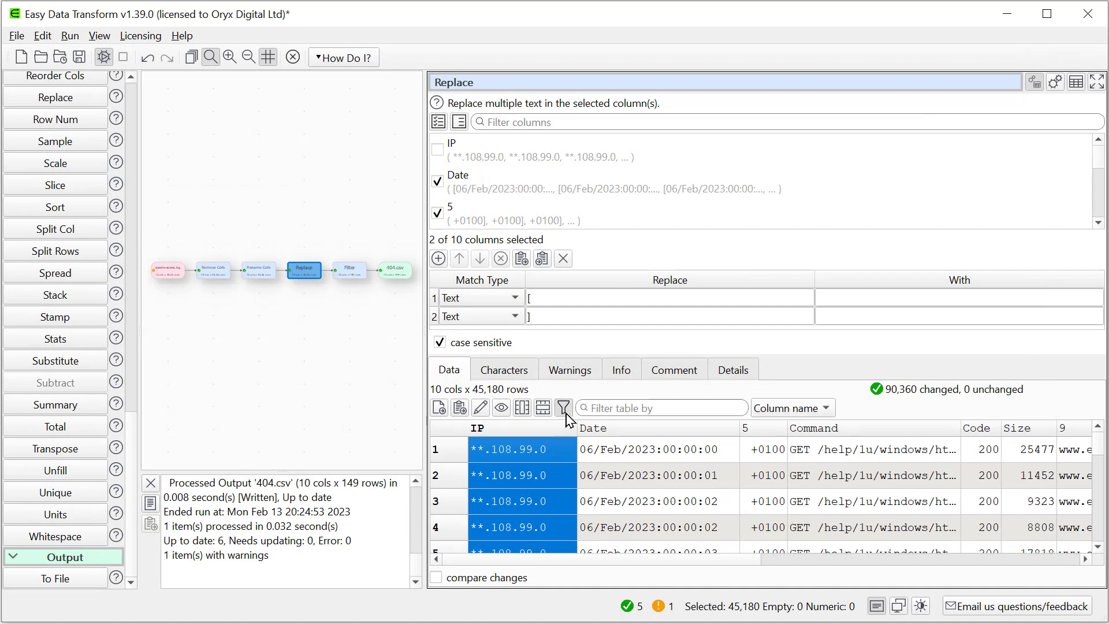
click(821, 409)
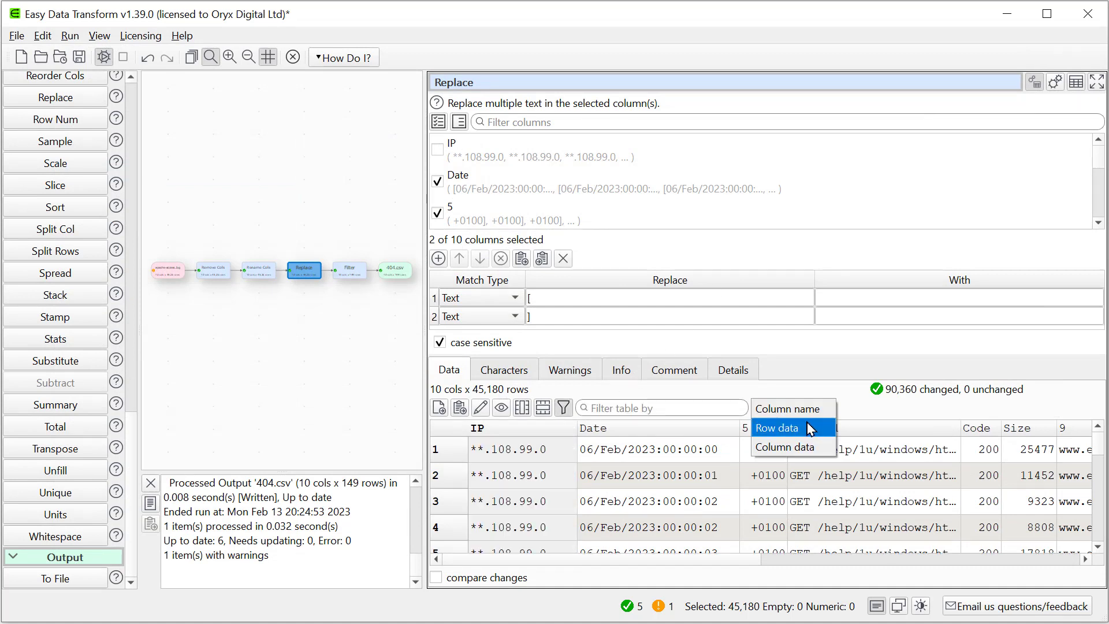
click(785, 426)
click(686, 403)
key(ctrl+v)
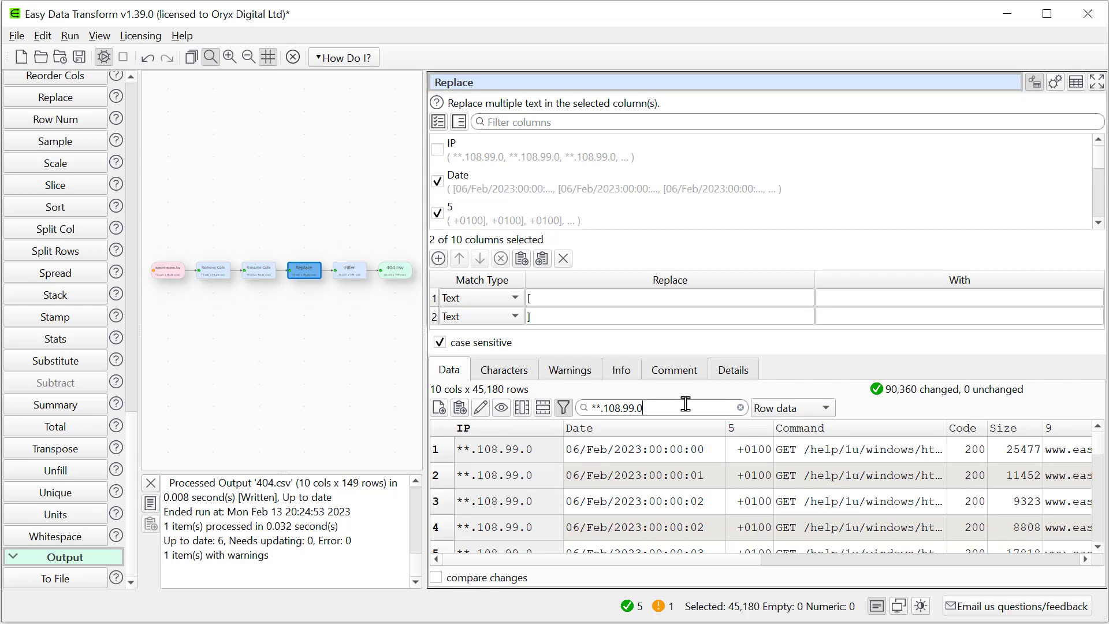
click(1076, 84)
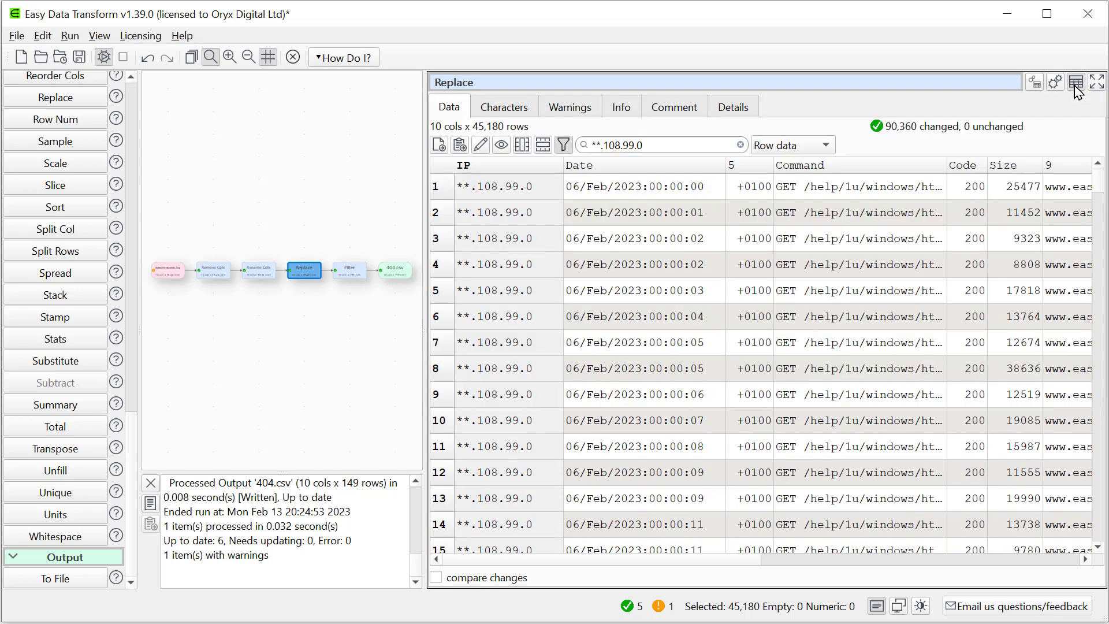
scroll(1101, 255, down, 15)
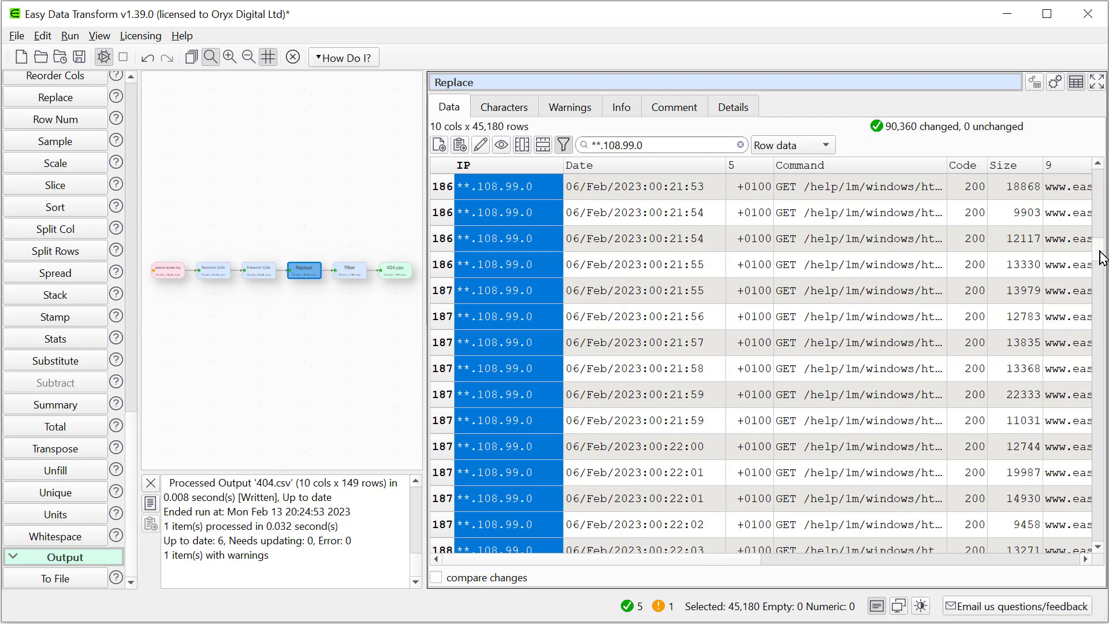
click(135, 118)
click(135, 118)
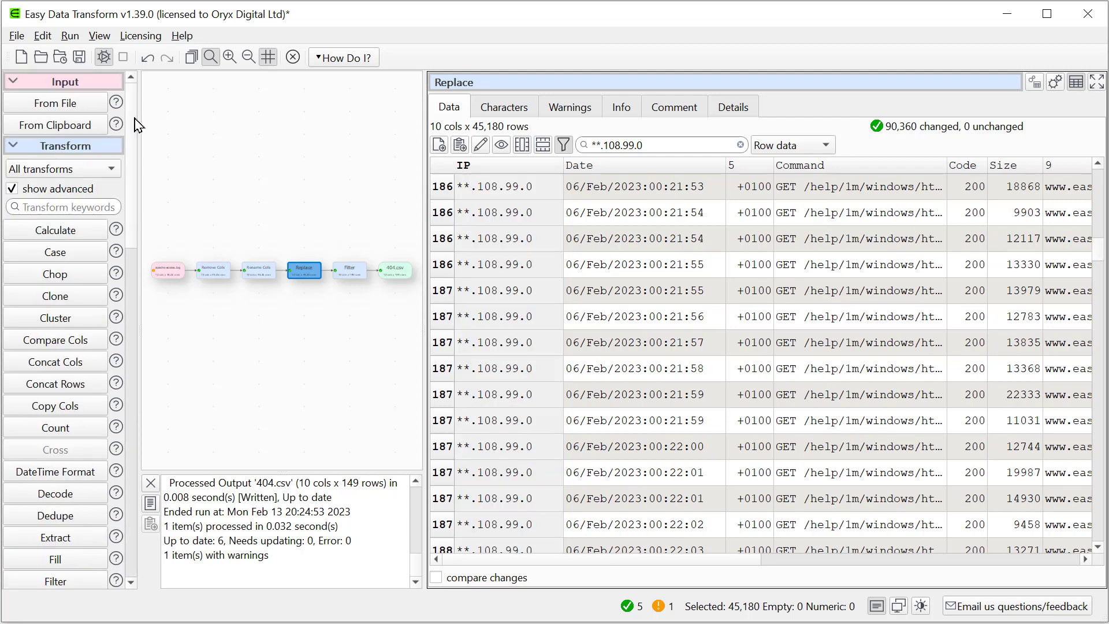
Add a Filter branching from Replace where IP = the pasted address, leaving 8,850 rows
click(78, 583)
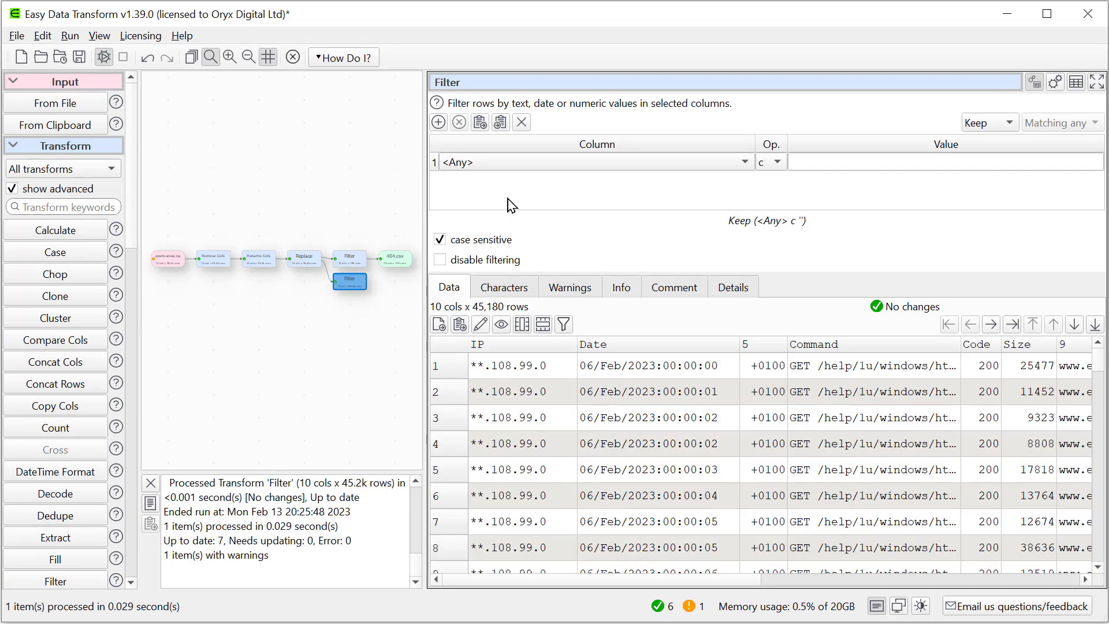
click(542, 173)
click(538, 202)
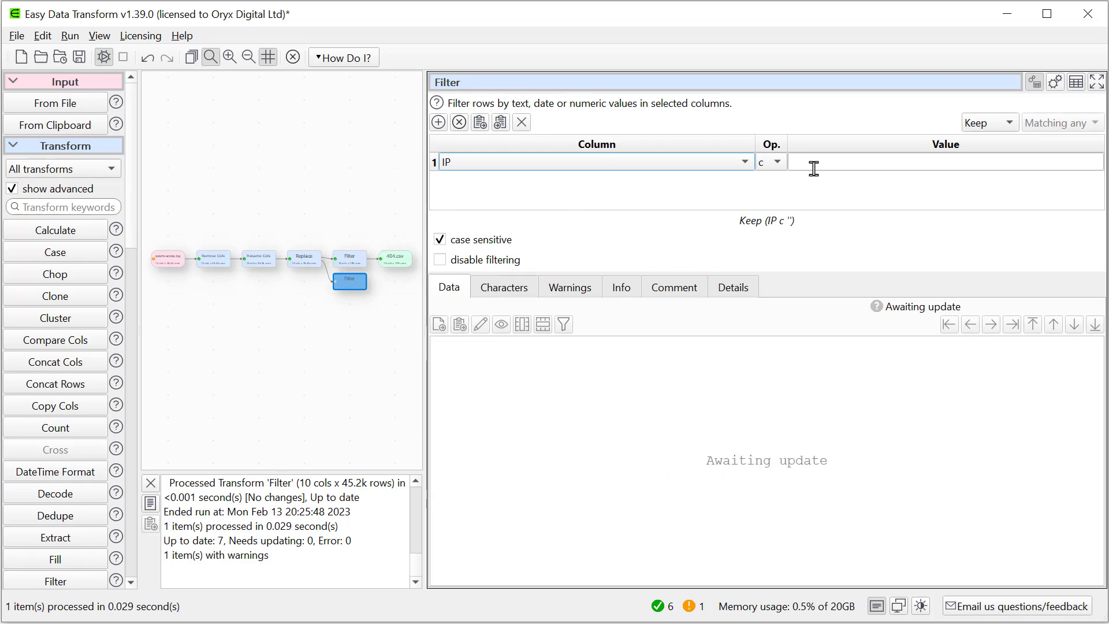
click(777, 166)
click(781, 176)
click(845, 162)
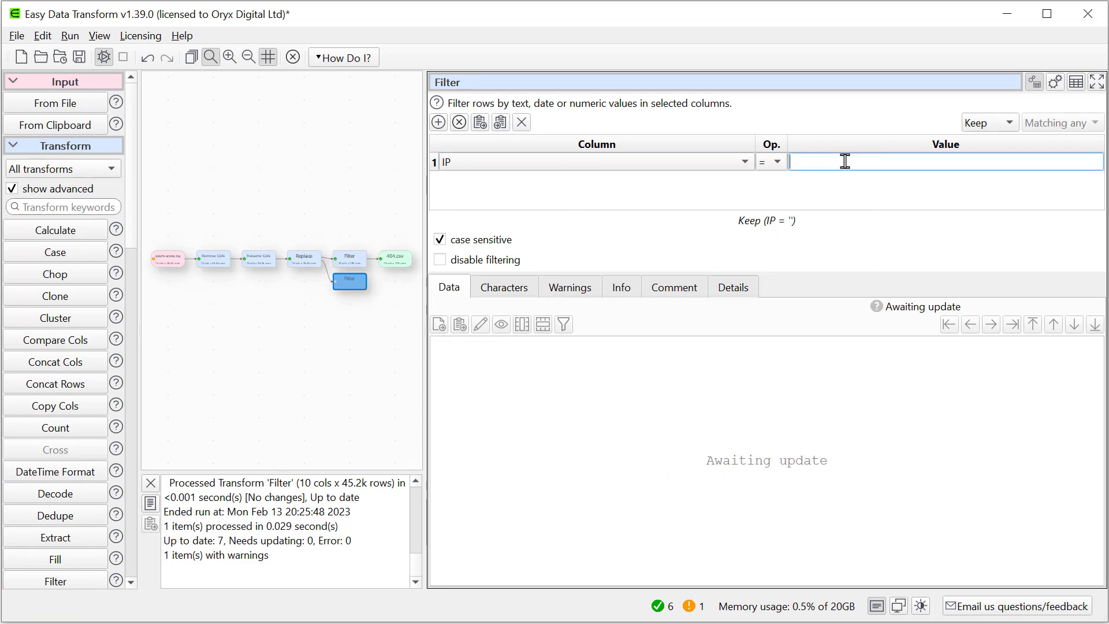
key(ctrl+v)
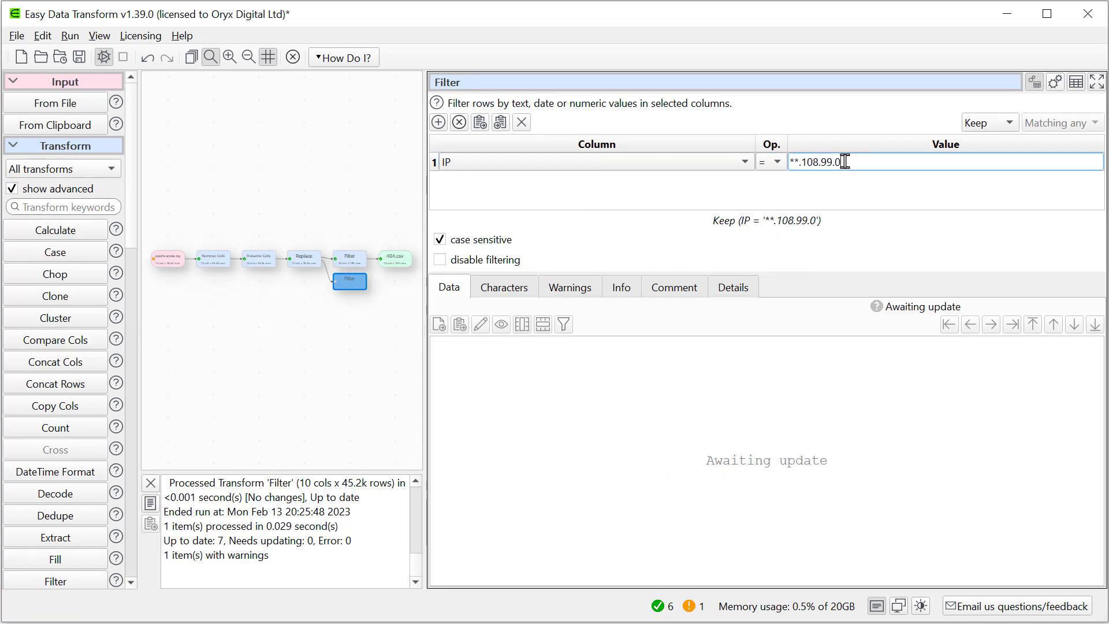
key(Return)
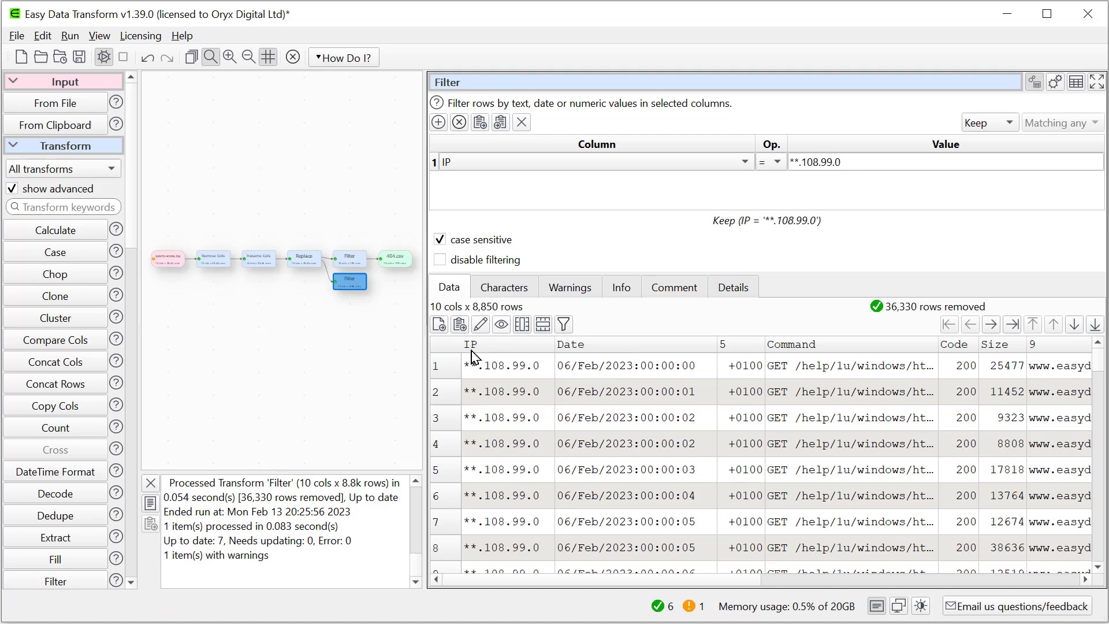
double_click(451, 369)
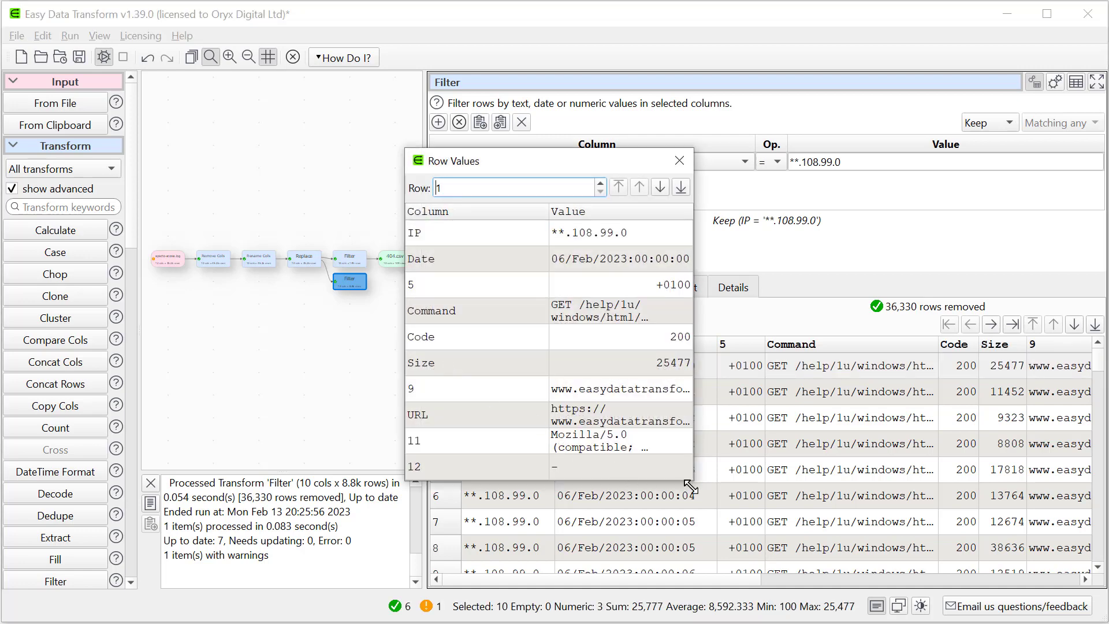
drag(693, 479, 962, 559)
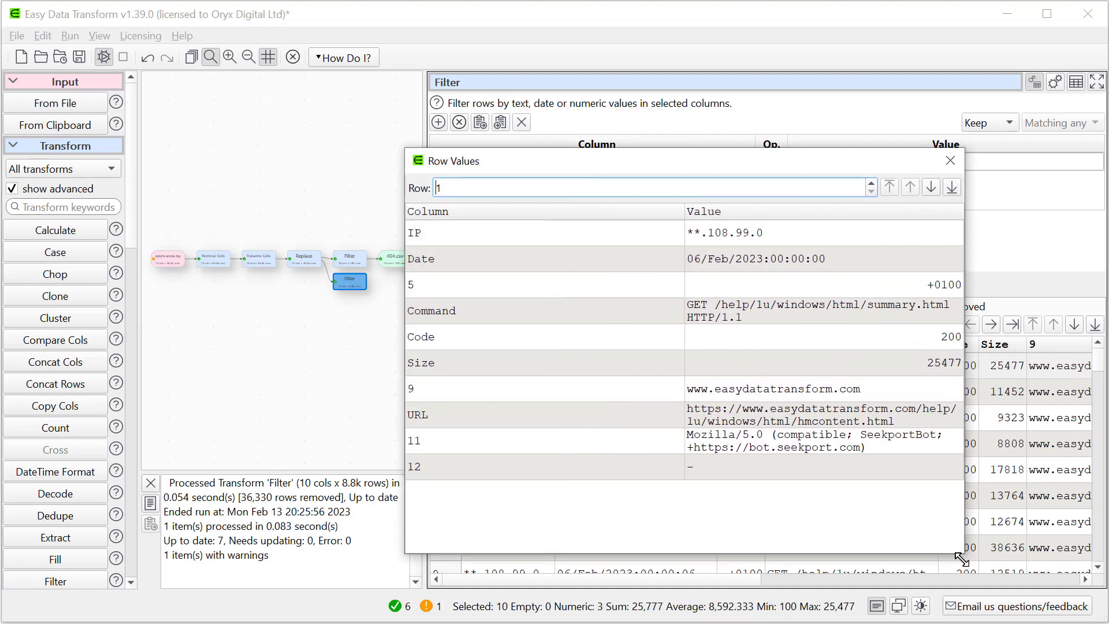
click(951, 161)
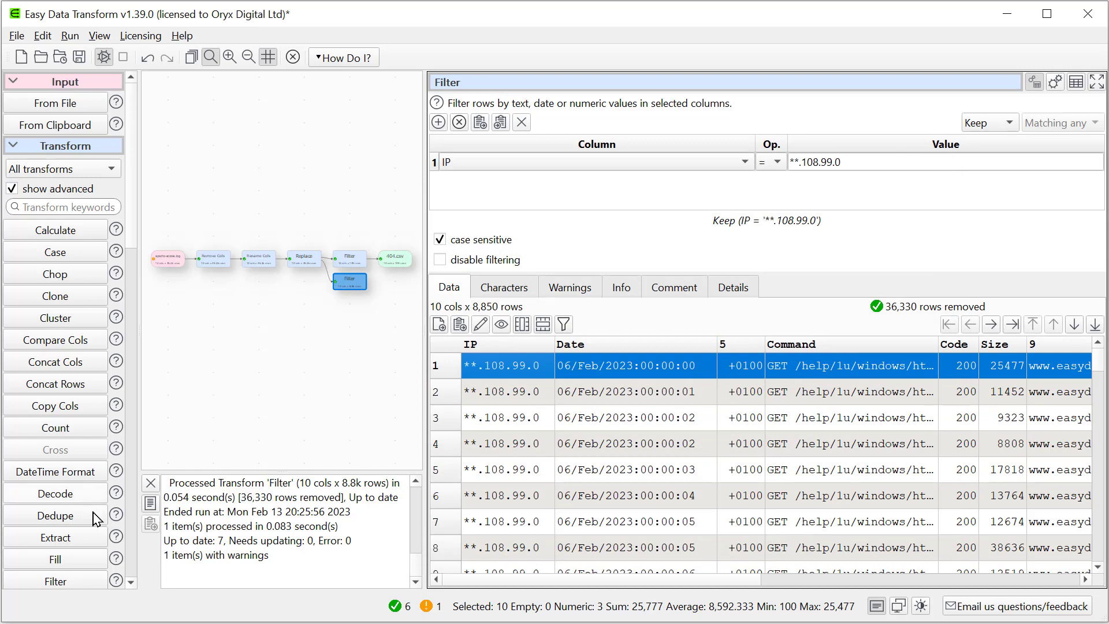
Add a To File output writing the 8,850 IP-filtered rows to ip.csv on the Desktop
click(132, 561)
click(132, 562)
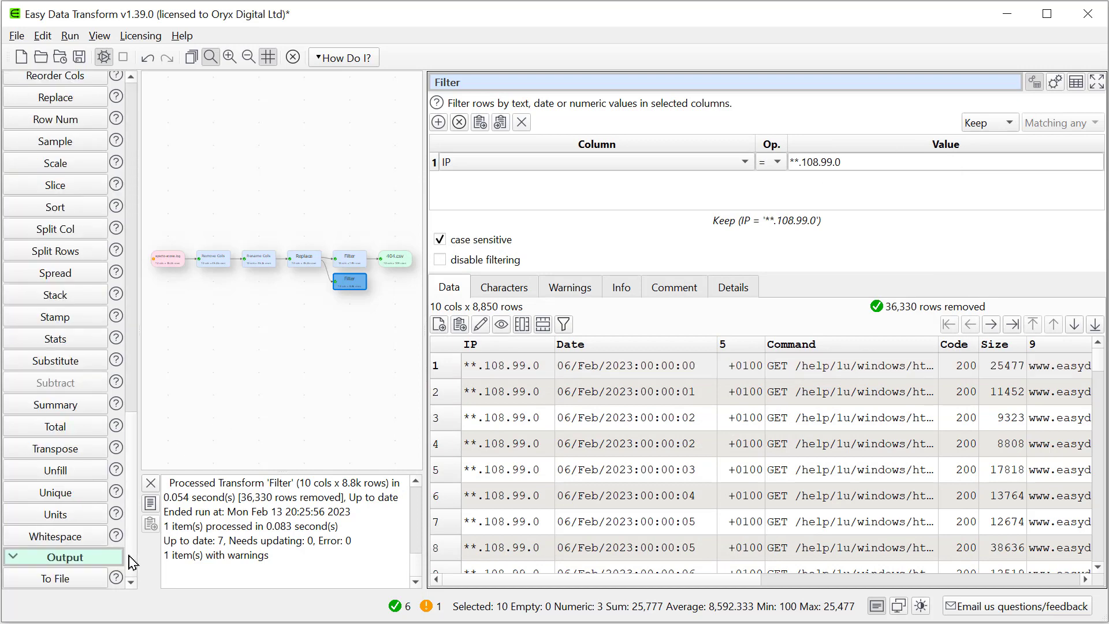
click(65, 579)
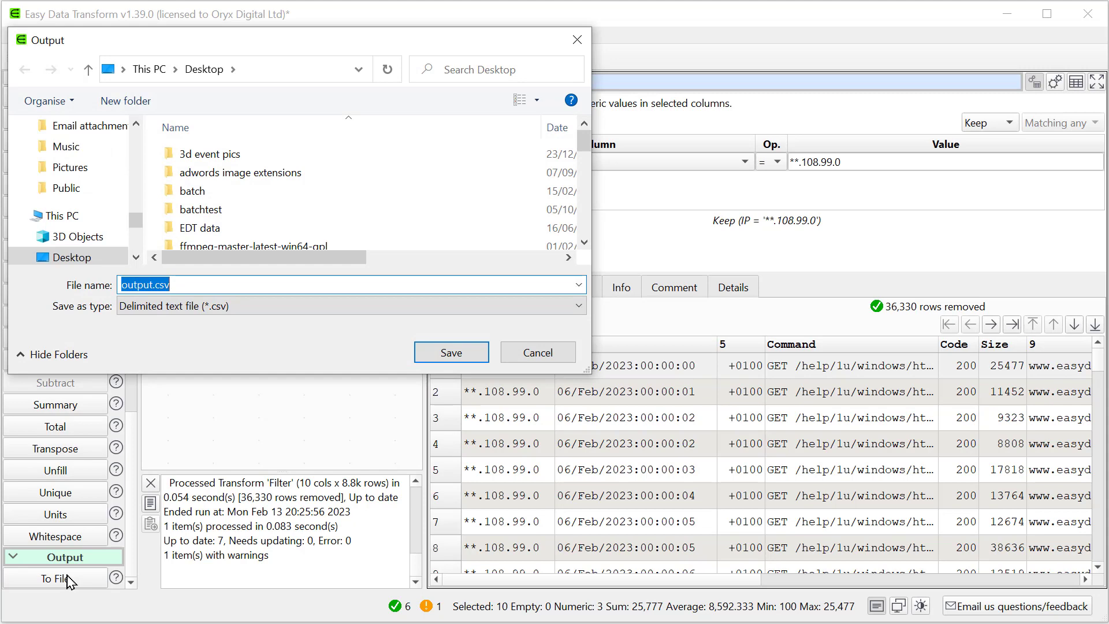
text(ip)
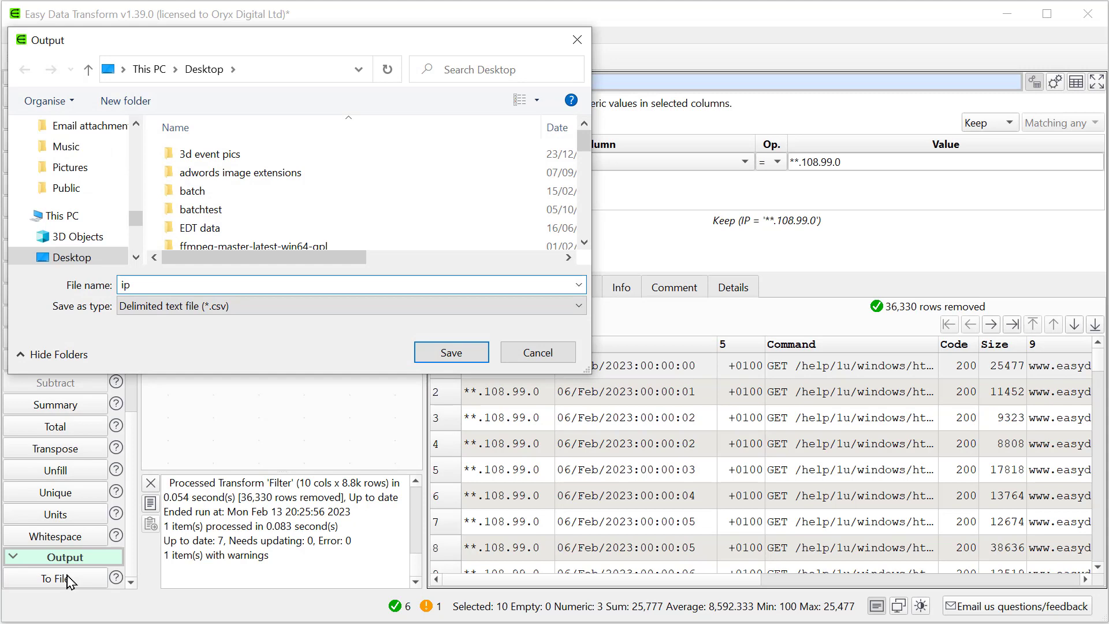
key(Return)
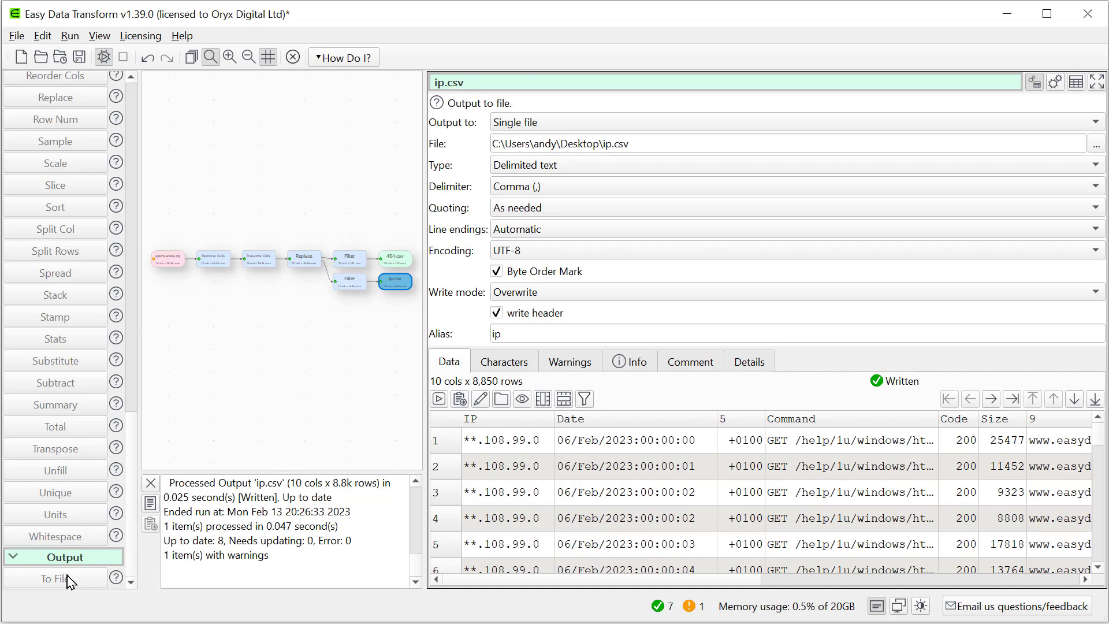
drag(131, 514, 148, 184)
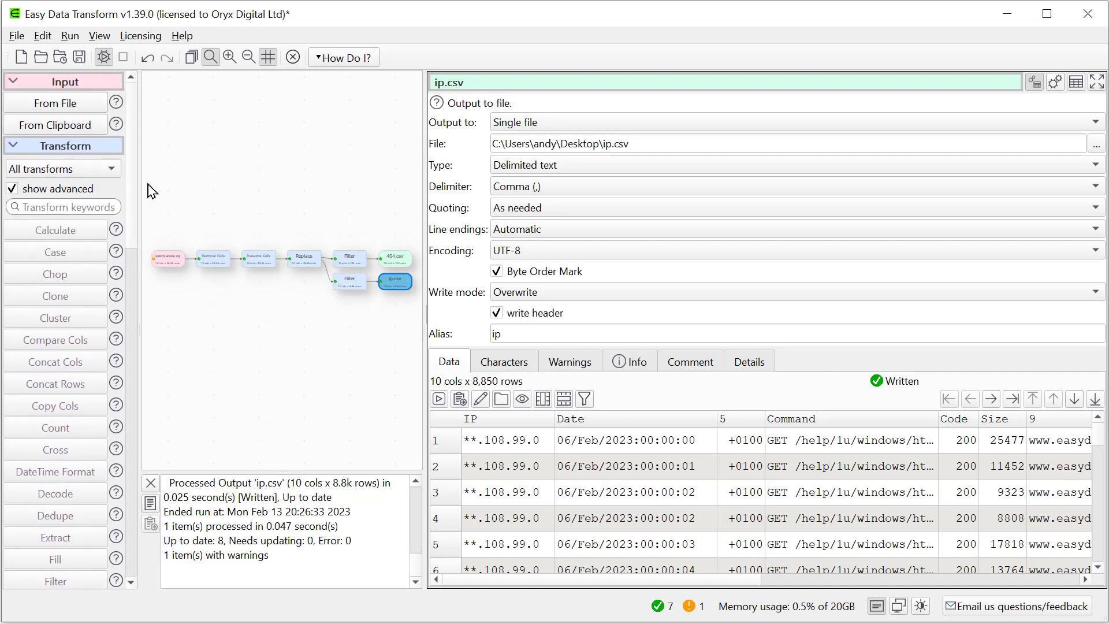